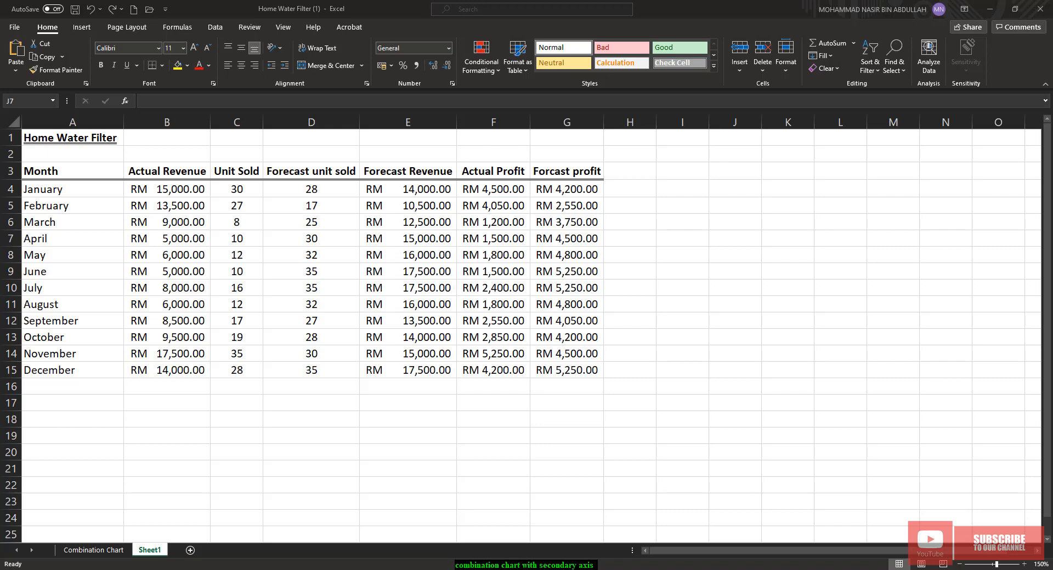
- Insert a line chart from the Month, Actual Revenue and Unit Sold data in A3:C15
click(30, 138)
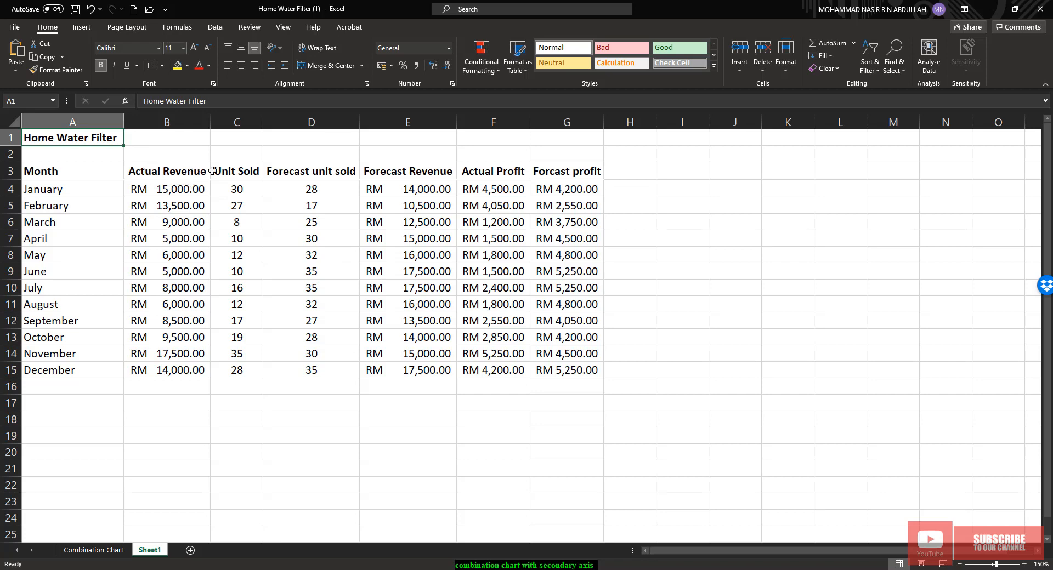
drag(162, 170, 242, 369)
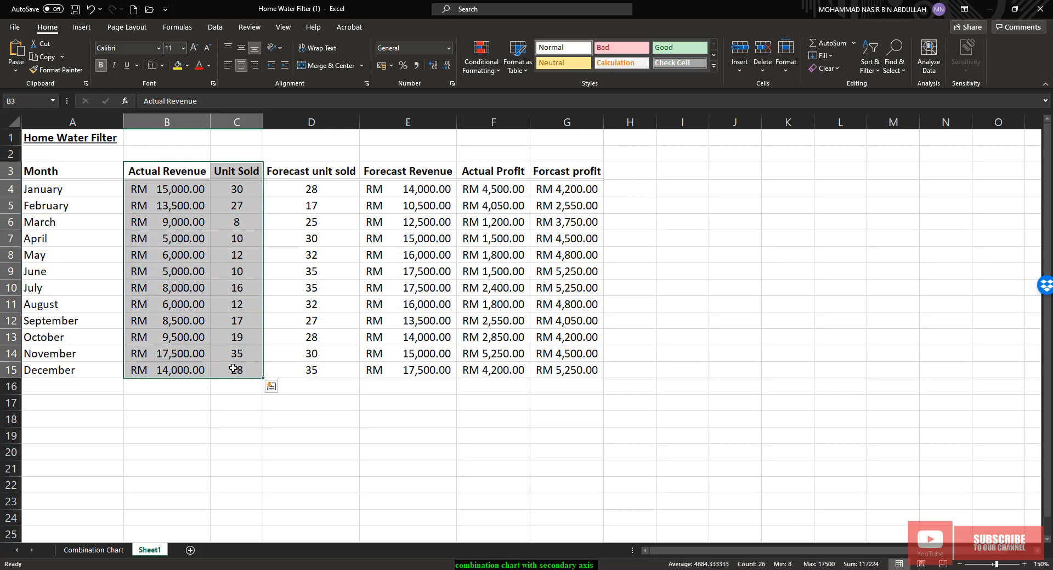
drag(49, 170, 224, 371)
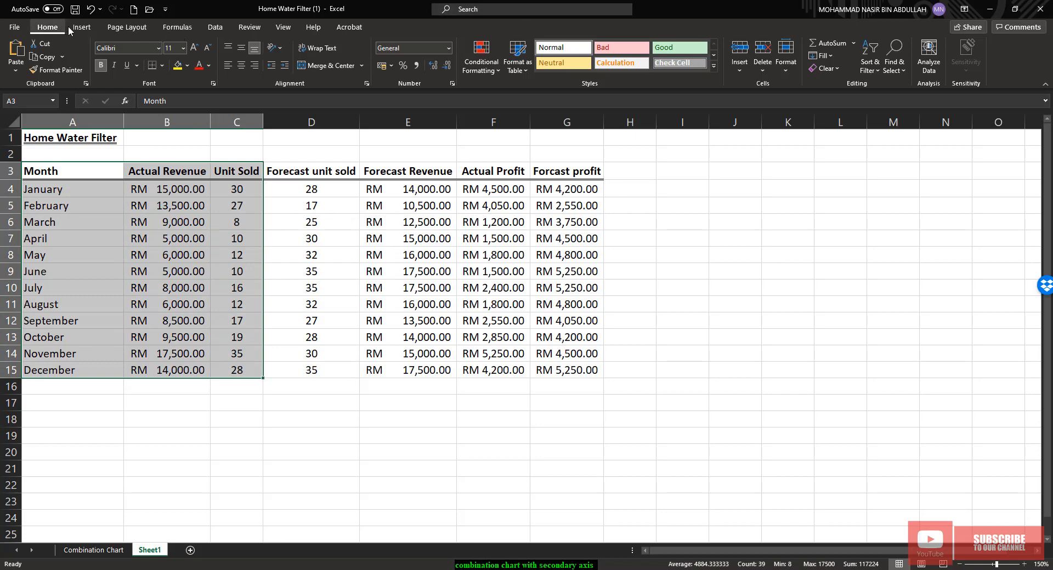
click(87, 27)
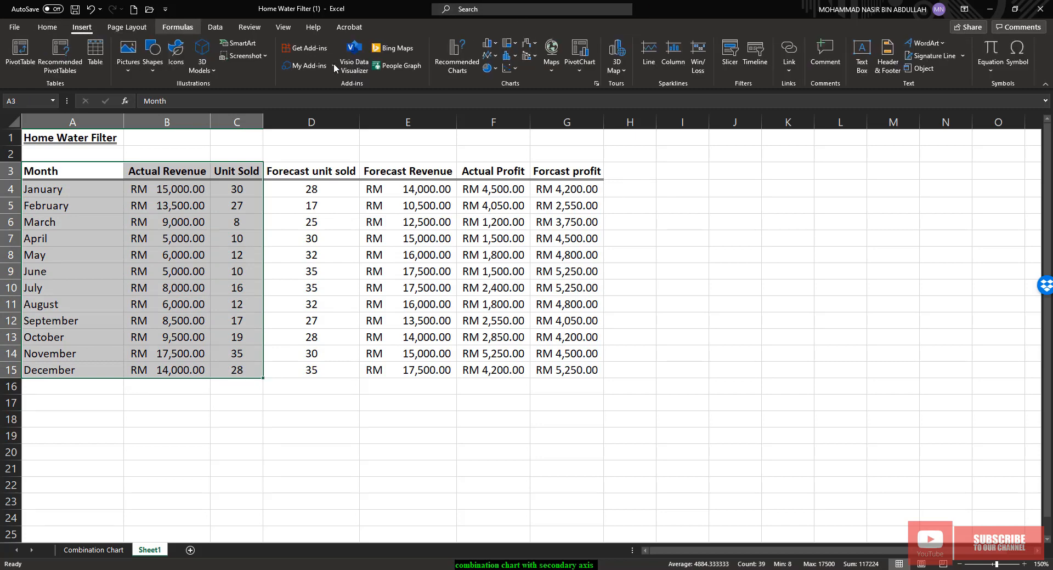
click(492, 57)
click(499, 101)
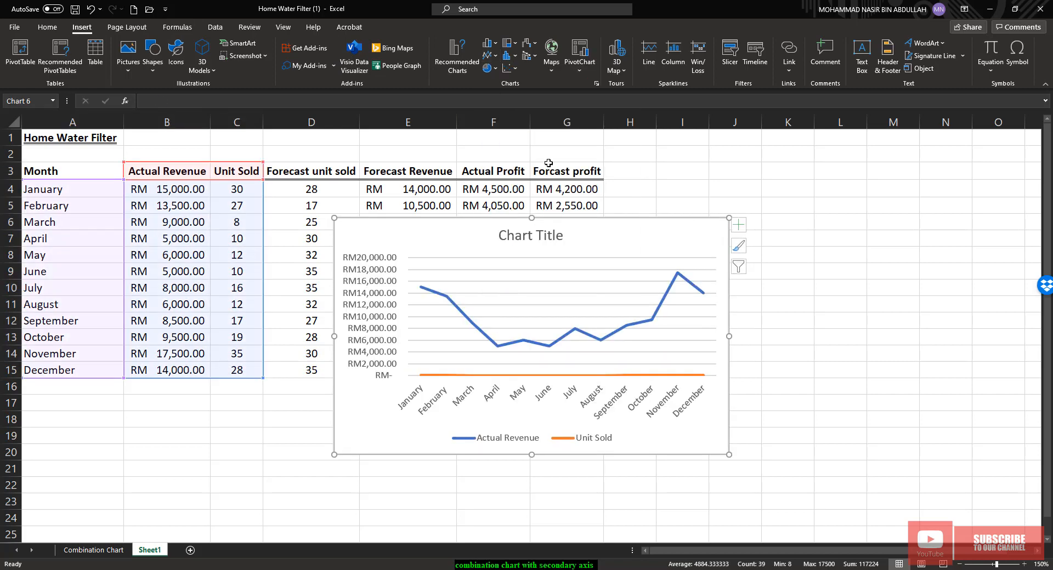
- Enlarge the line chart and place it just beside the Unit Sold column, starting near row 3
drag(663, 237, 622, 183)
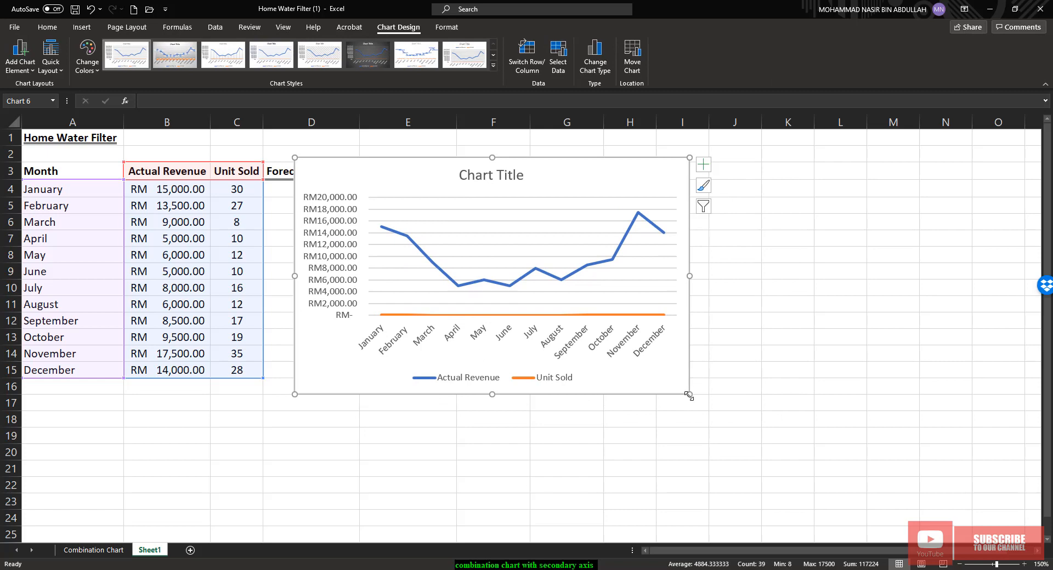
drag(689, 394, 782, 451)
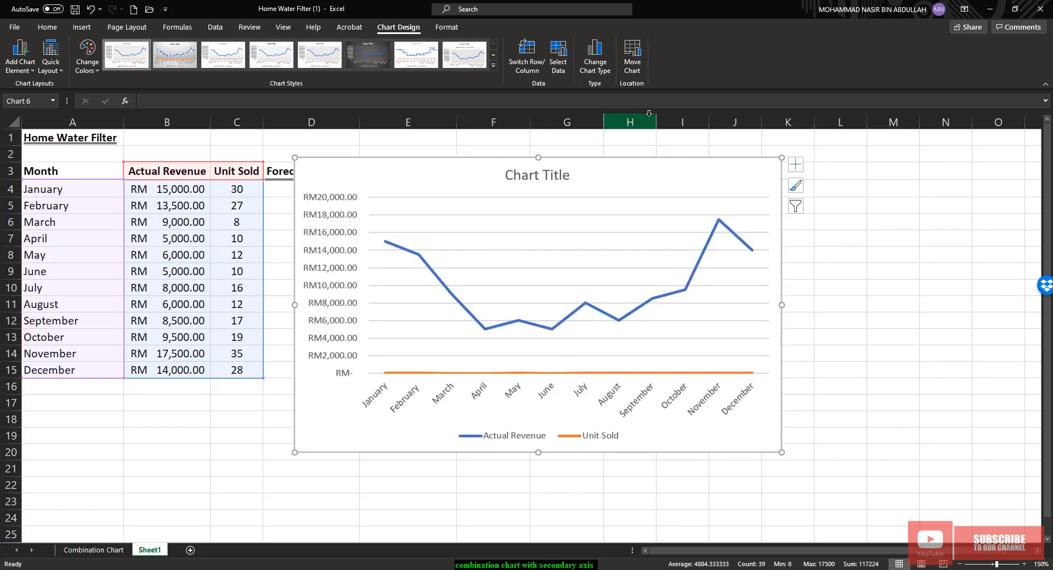
drag(668, 172, 642, 173)
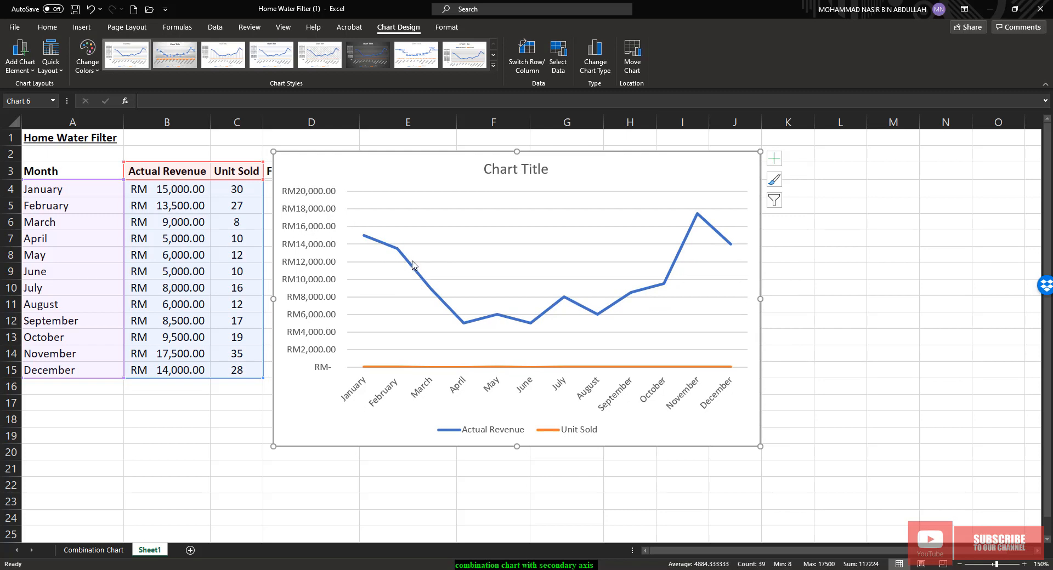
double_click(396, 26)
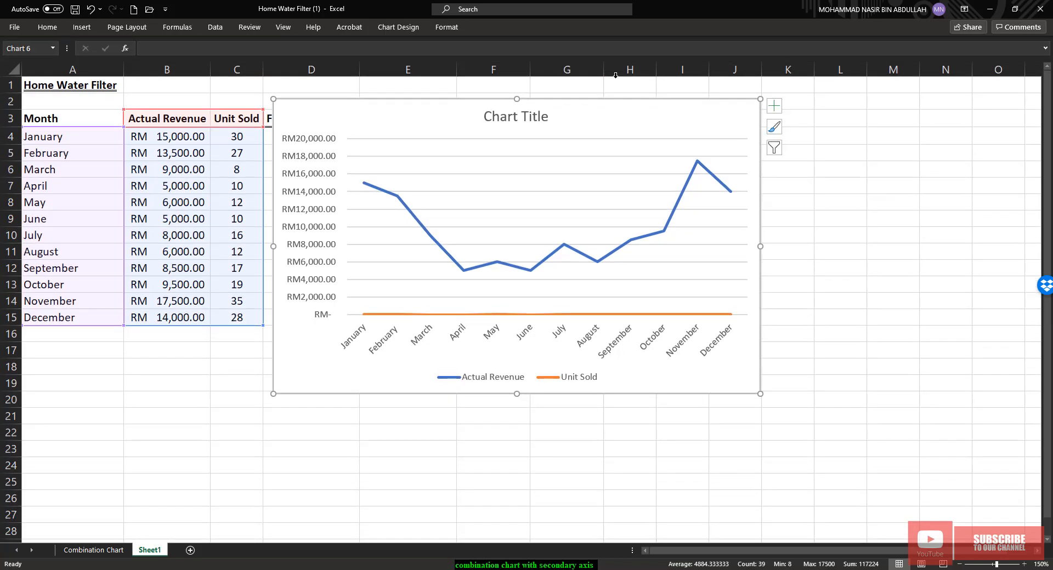
click(316, 28)
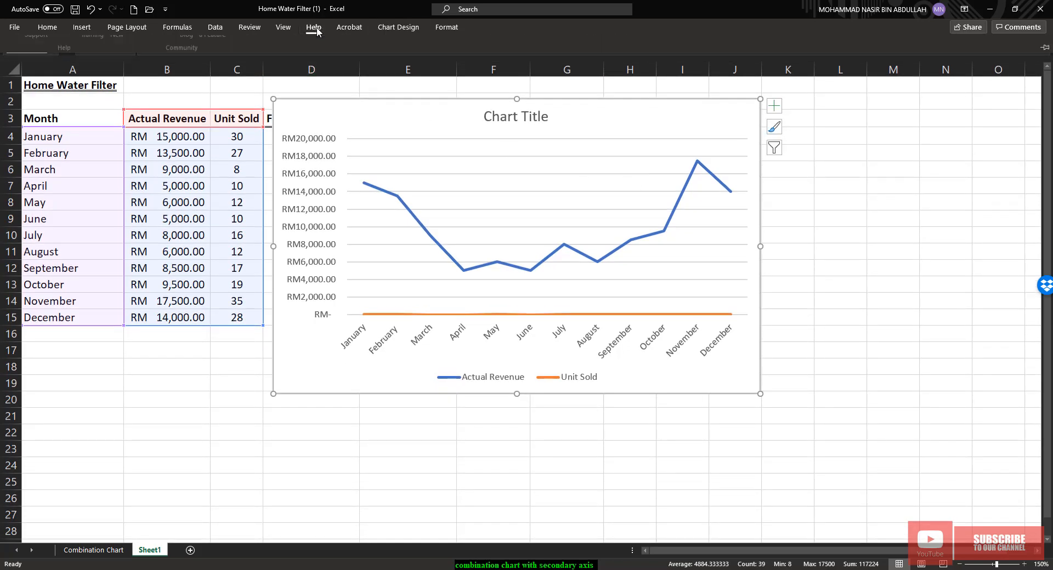
click(399, 27)
click(1045, 84)
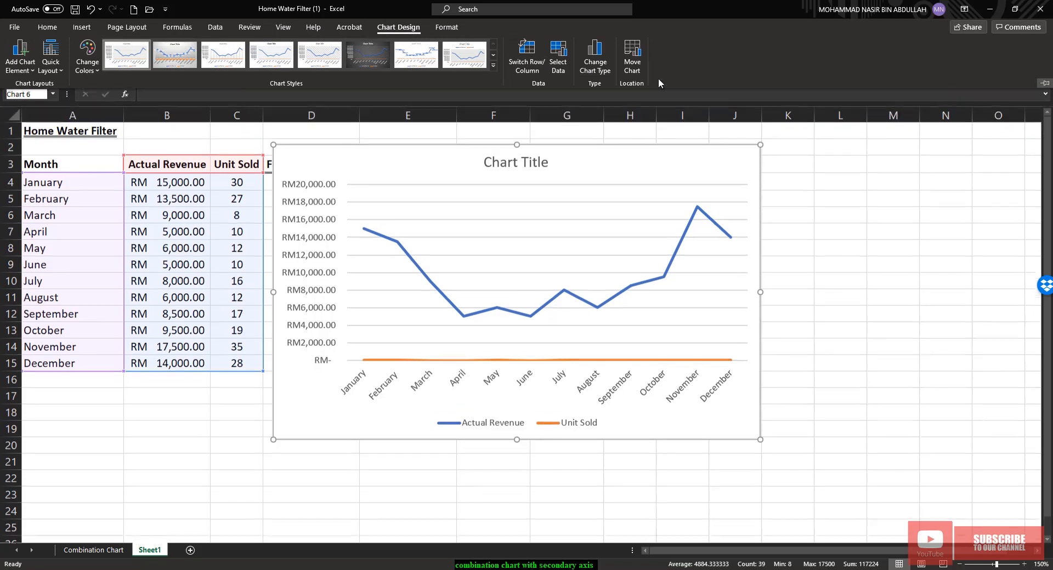
- Change the chart to a combo with Actual Revenue as clustered columns and Unit Sold as a line on the secondary axis
click(597, 55)
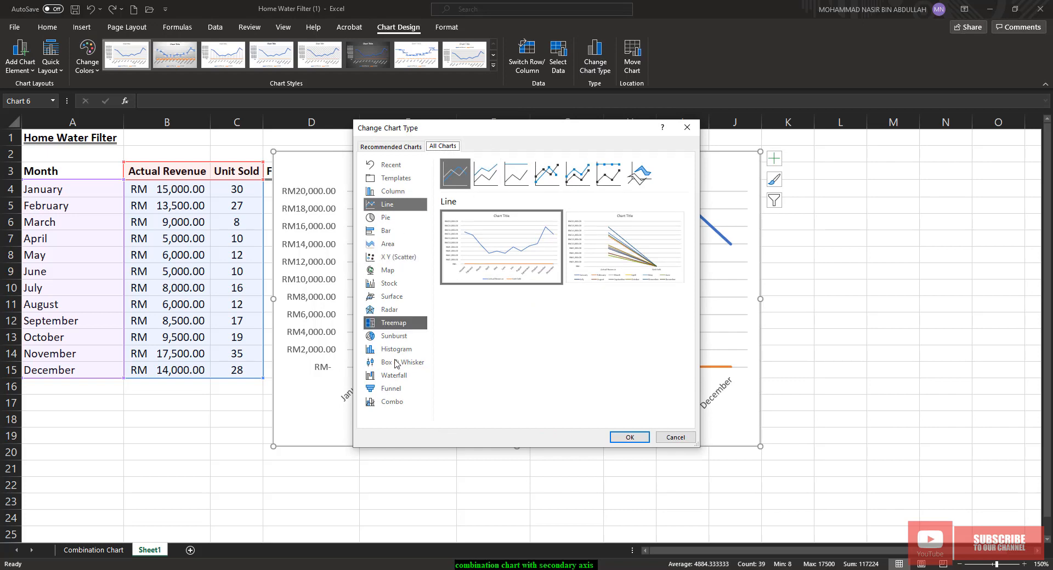
click(398, 404)
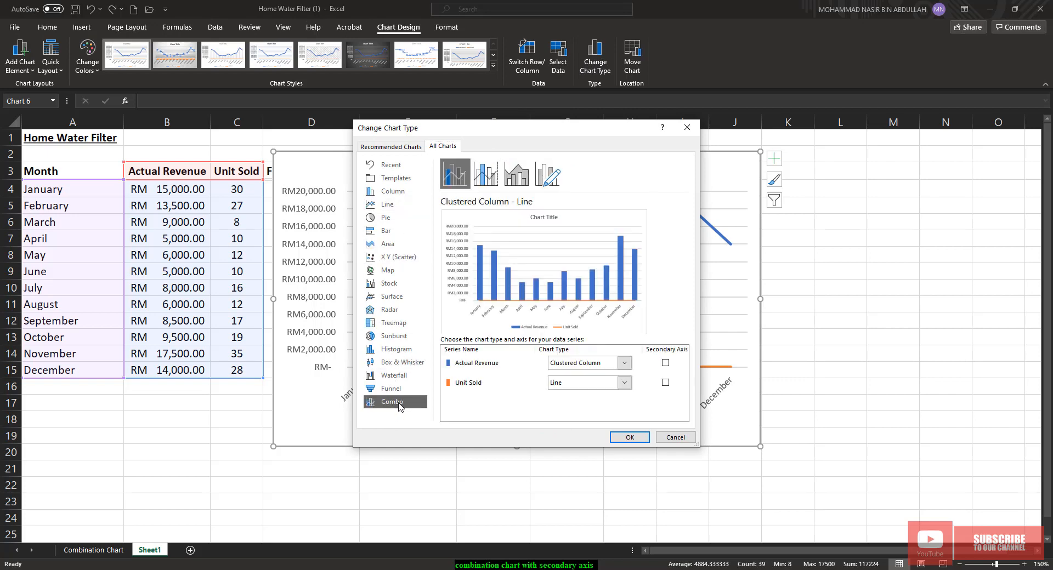
drag(585, 132, 360, 115)
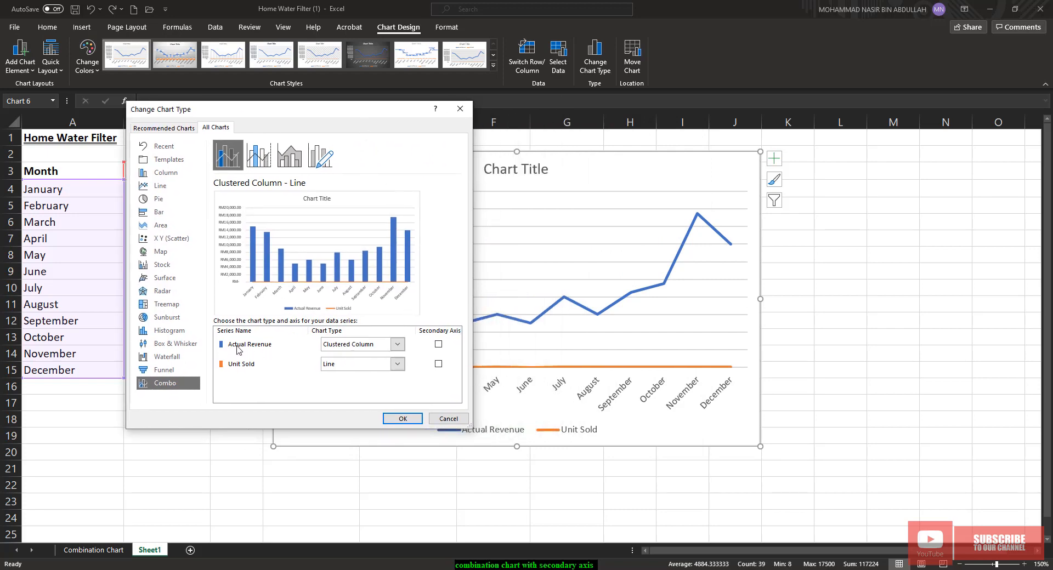
click(398, 344)
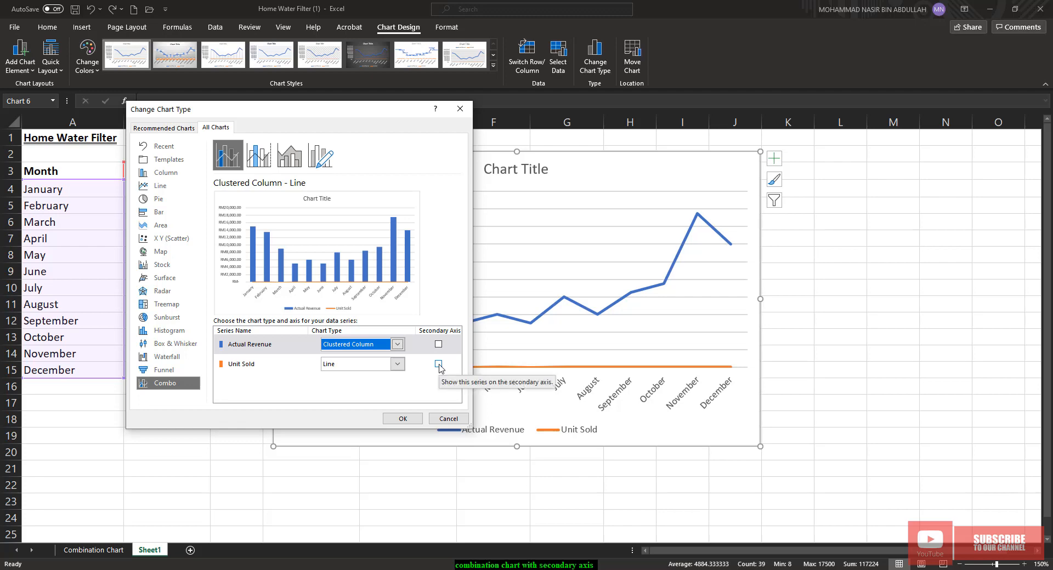
click(438, 364)
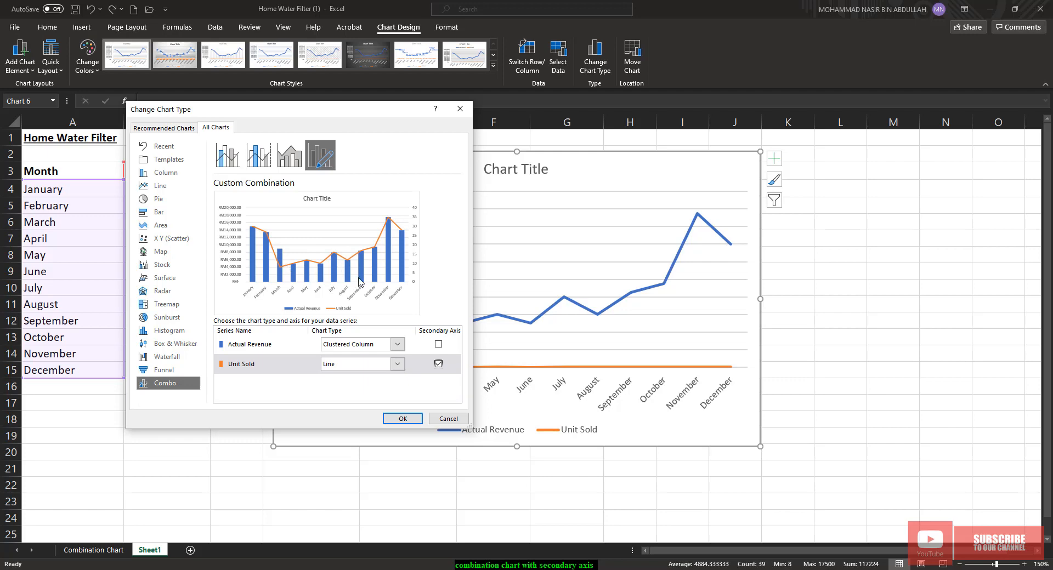
click(402, 418)
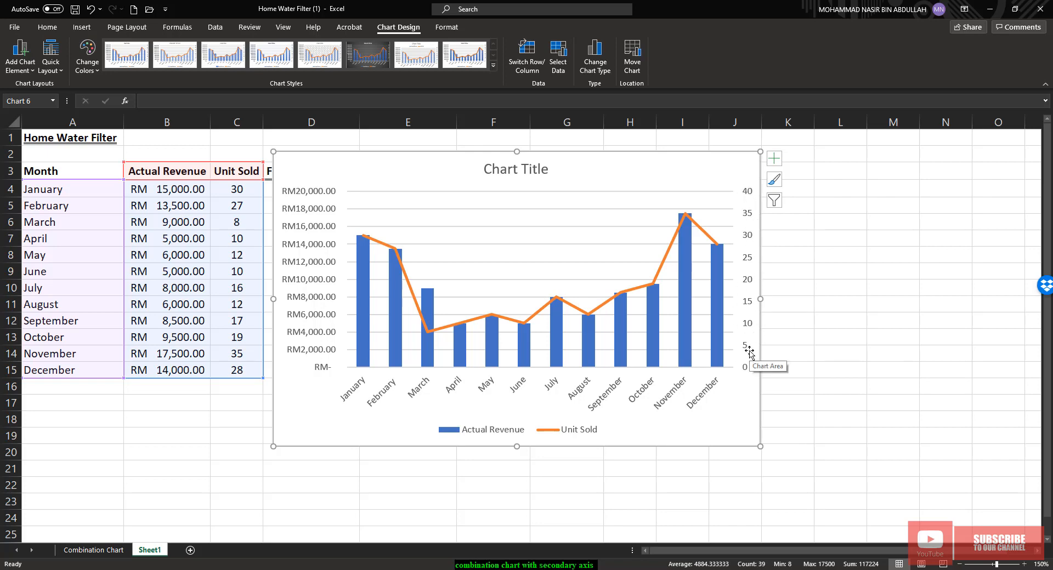
- Set the chart title to "Units Sold and Actual Revenue" and close the formatting pane
double_click(524, 169)
double_click(524, 169)
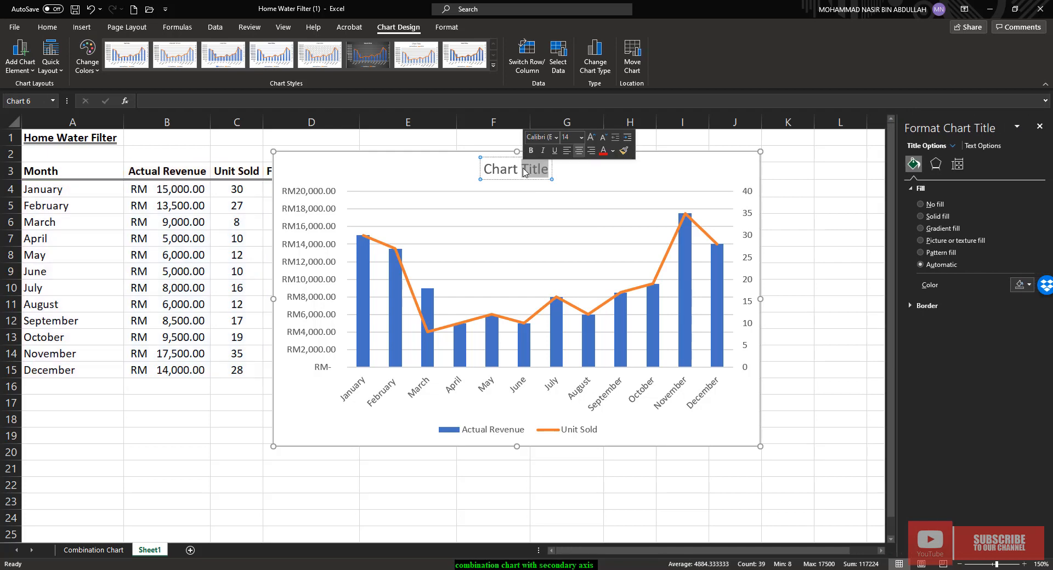
triple_click(524, 169)
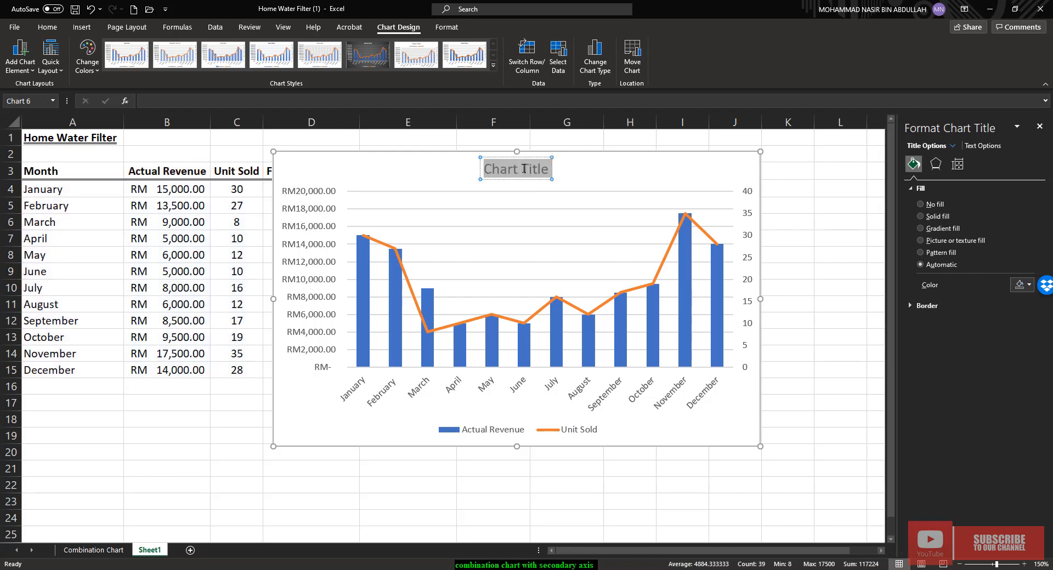
text(Unit)
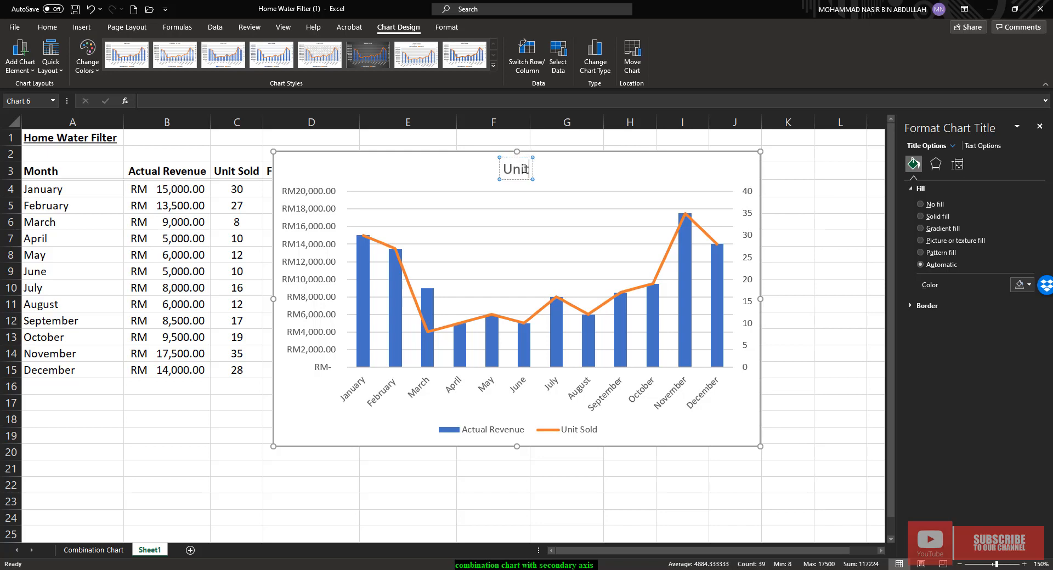
text(s Sol)
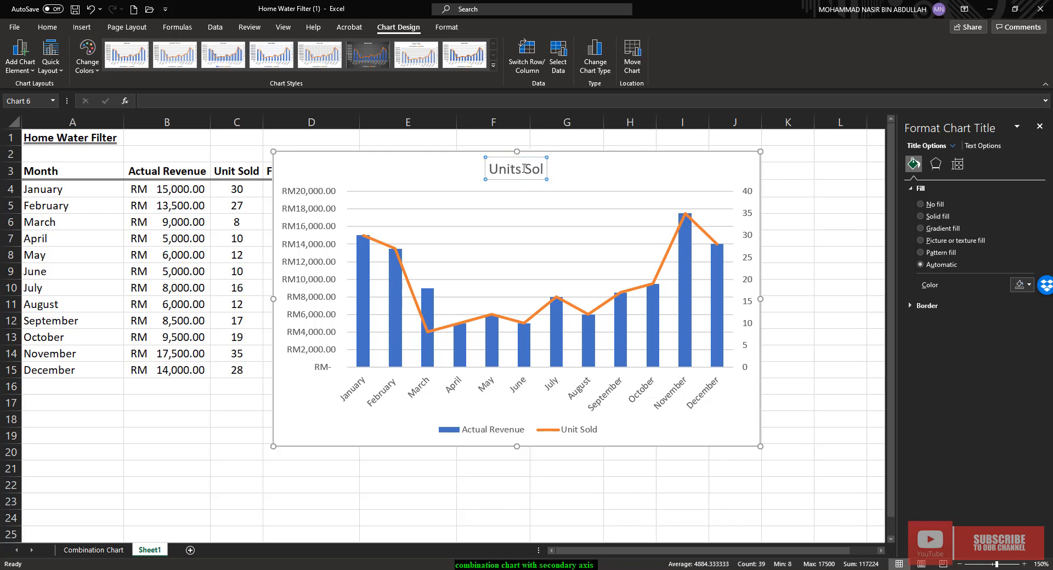
text(d and actua)
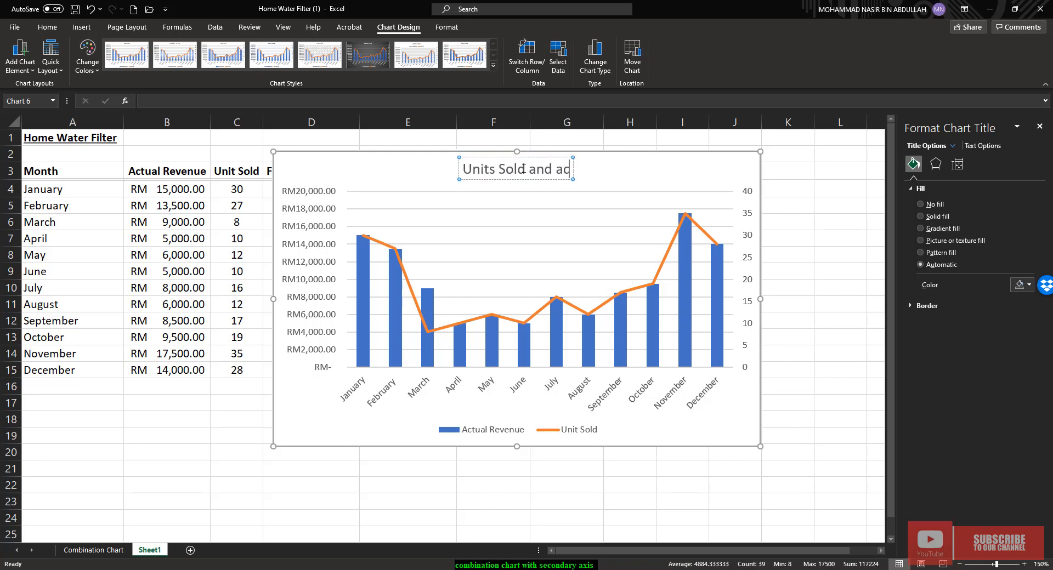
key(BackSpace)
key(BackSpace)
key(BackSpace)
key(BackSpace)
key(BackSpace)
key(BackSpace)
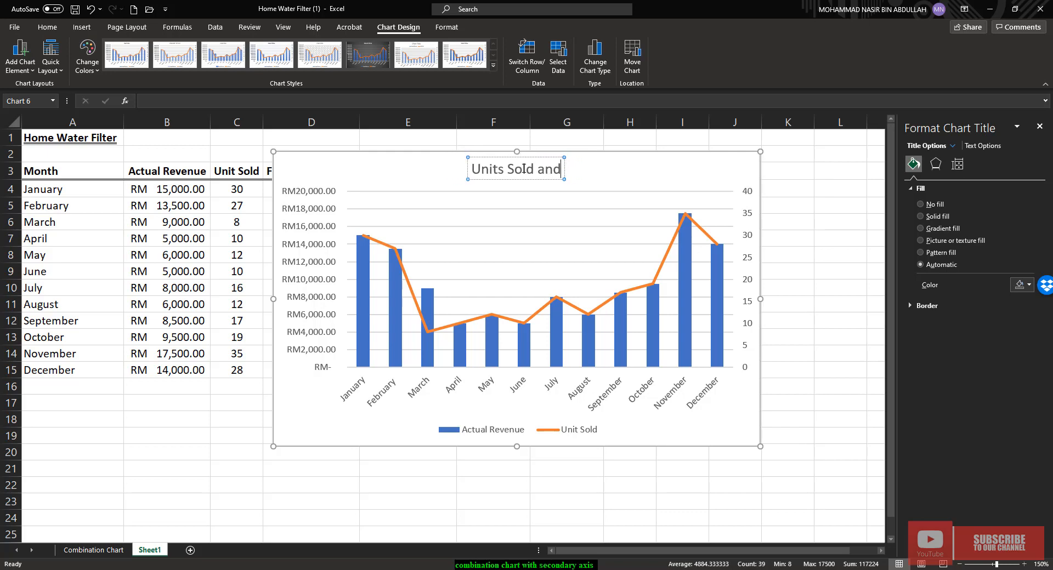
text(Actual)
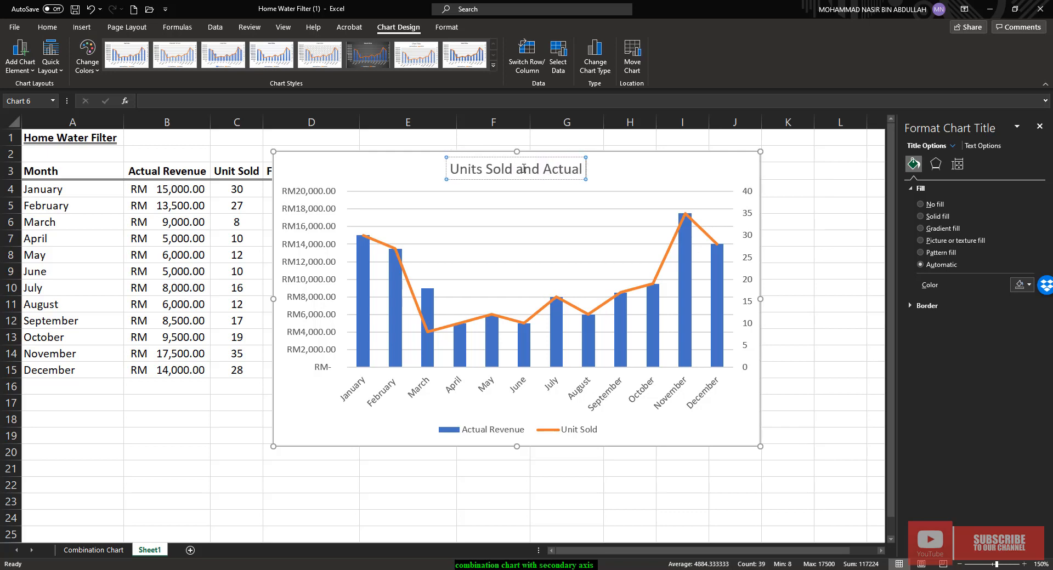
text( Revenue)
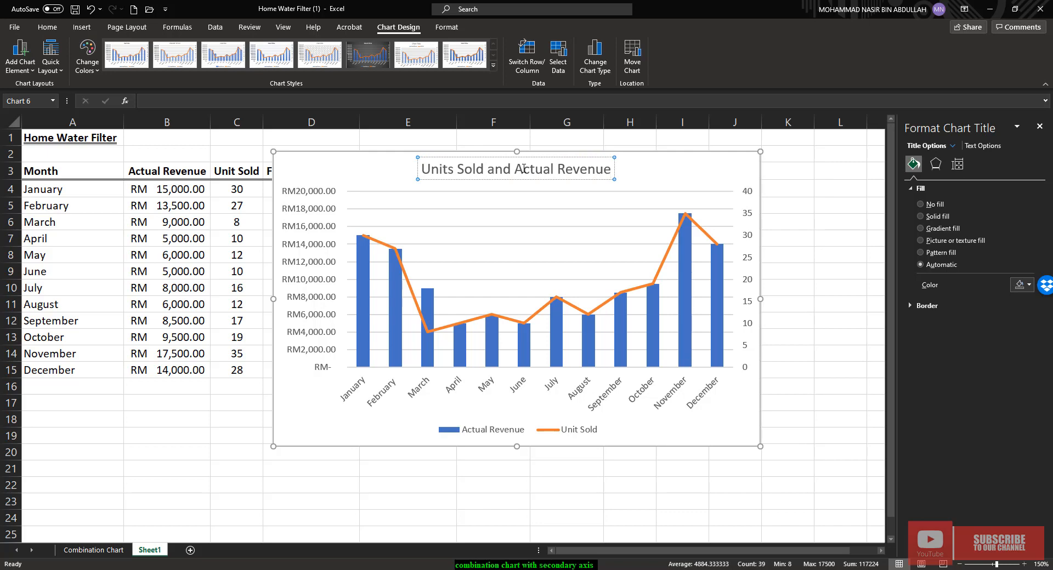
click(685, 183)
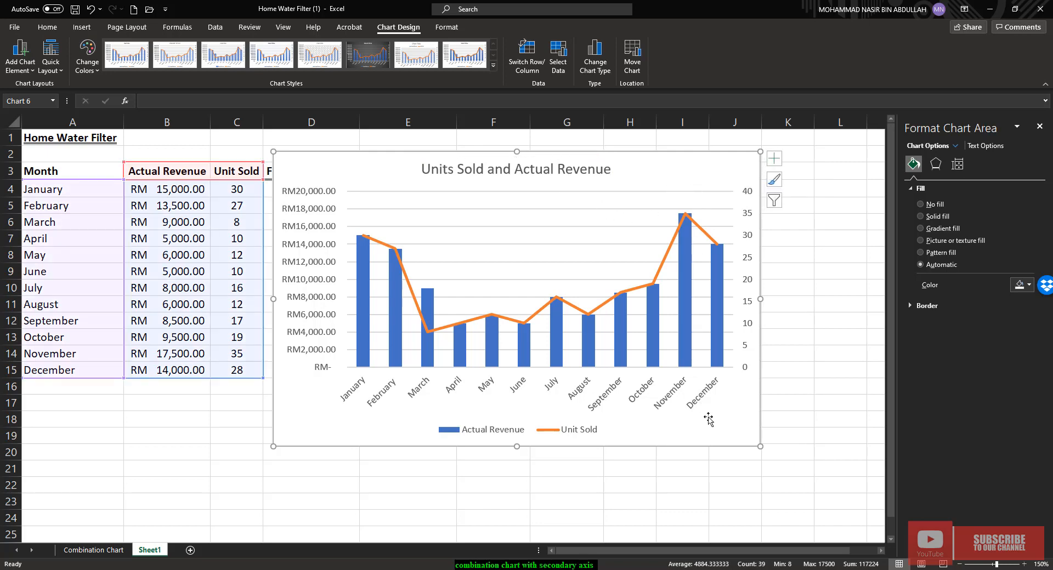
click(1039, 126)
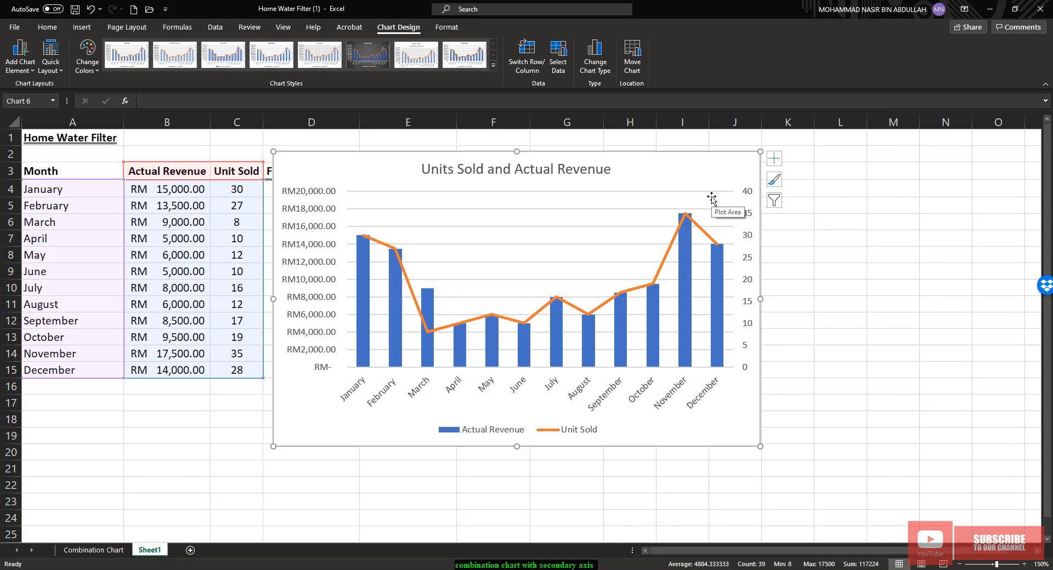
- Enlarge the combo chart so that it extends across column J and down to about row 22
drag(760, 447, 816, 493)
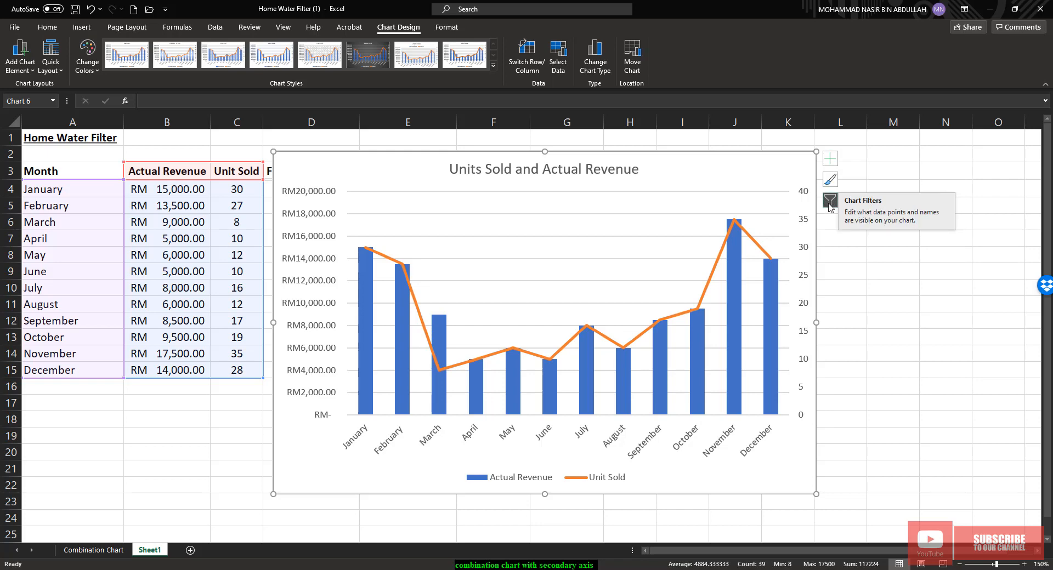
- Try error bars on the combo chart and hide its gridlines
click(830, 160)
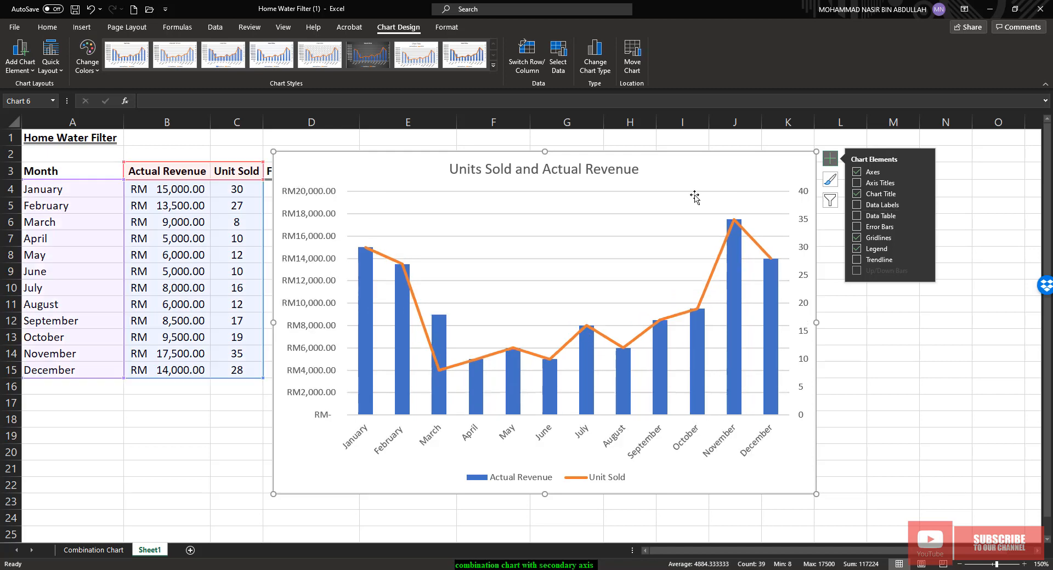
click(855, 226)
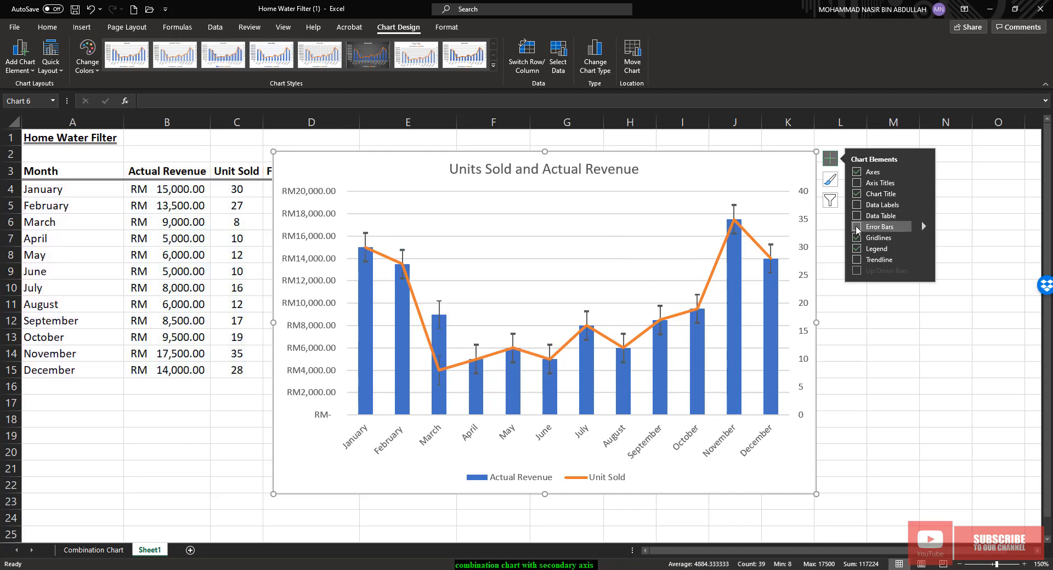
click(924, 225)
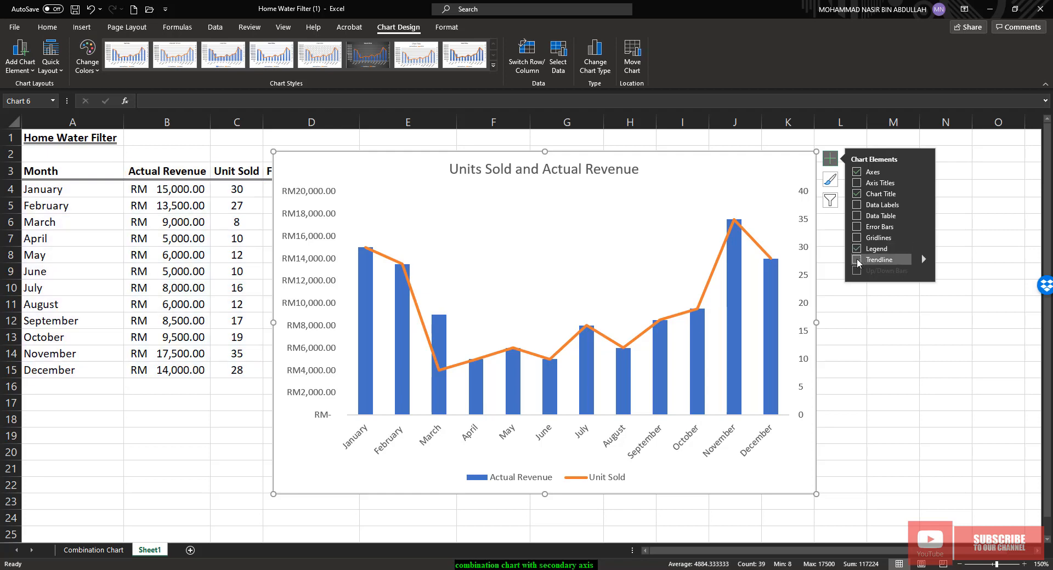
- Add a linear and an exponential trendline to the chart, both based on the Actual Revenue series
click(857, 259)
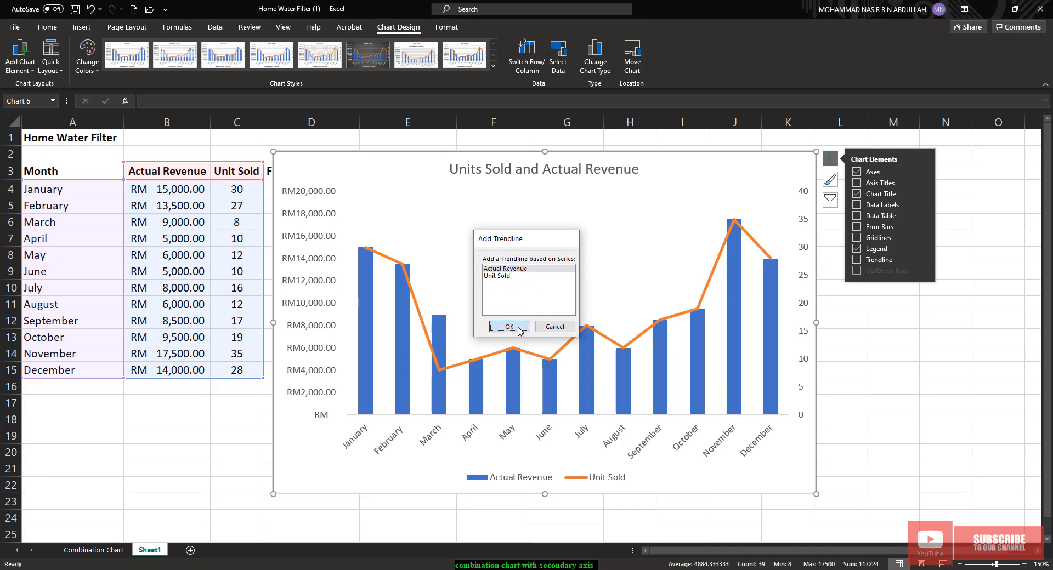
click(509, 326)
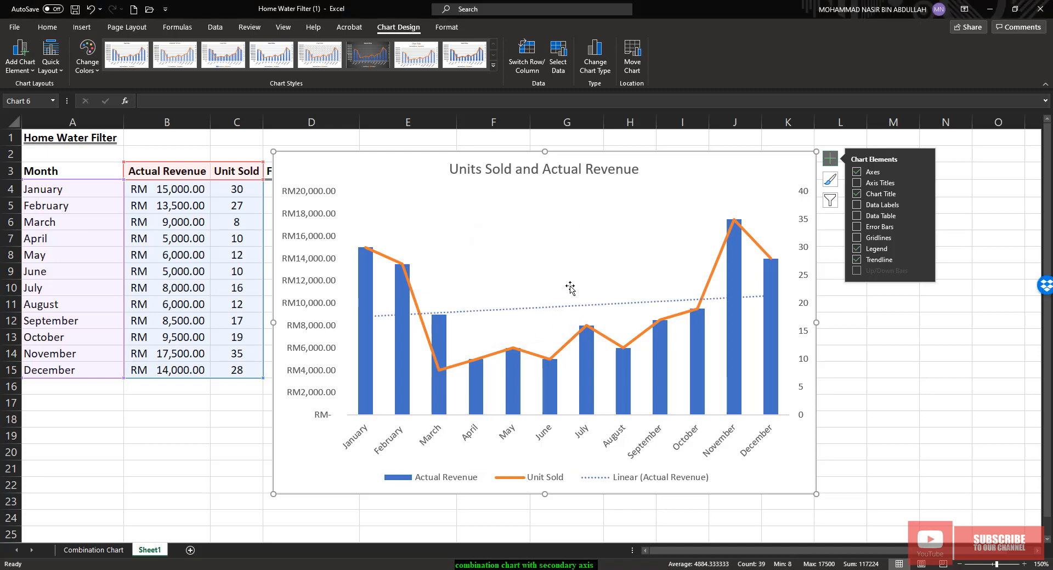
click(925, 259)
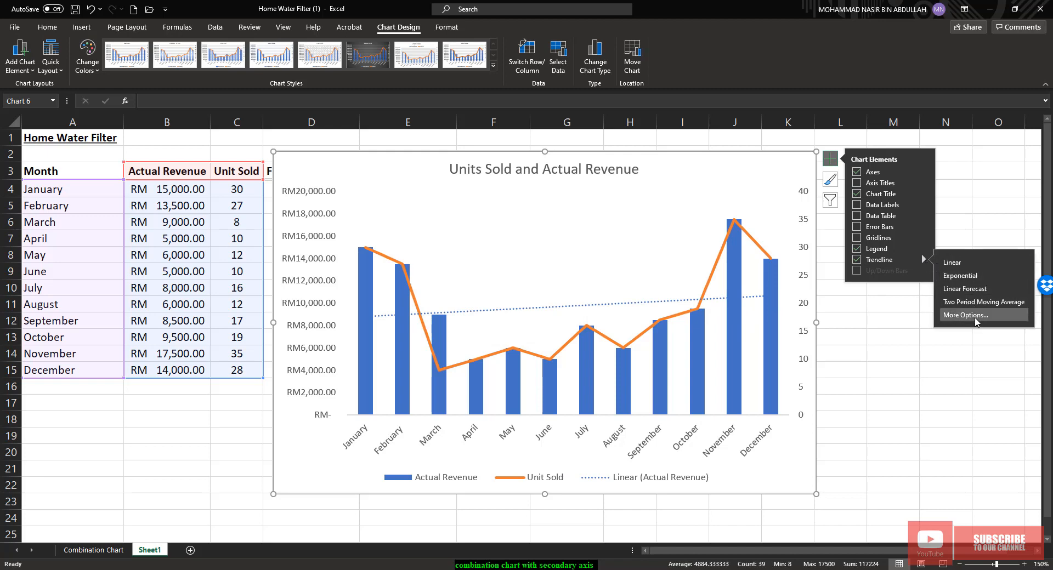
click(961, 280)
click(509, 327)
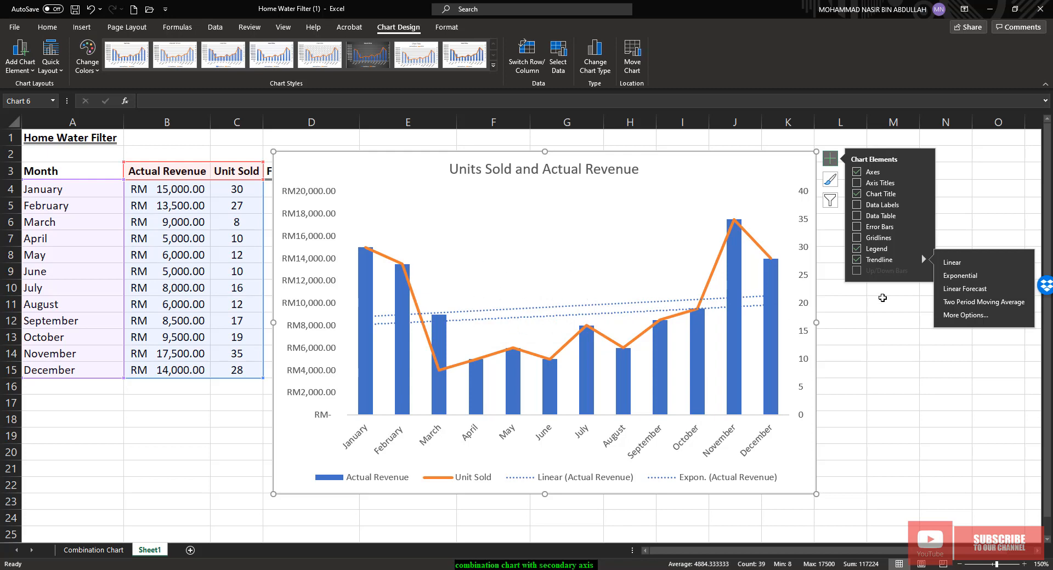
- Remove the trendlines from the combo chart and look through previews of the available chart styles
click(860, 260)
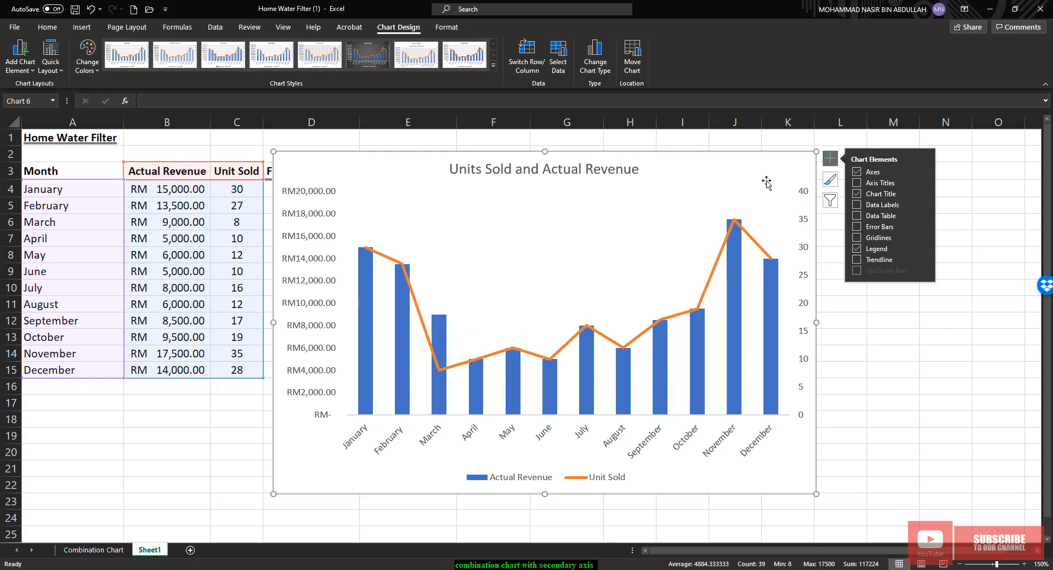
click(833, 181)
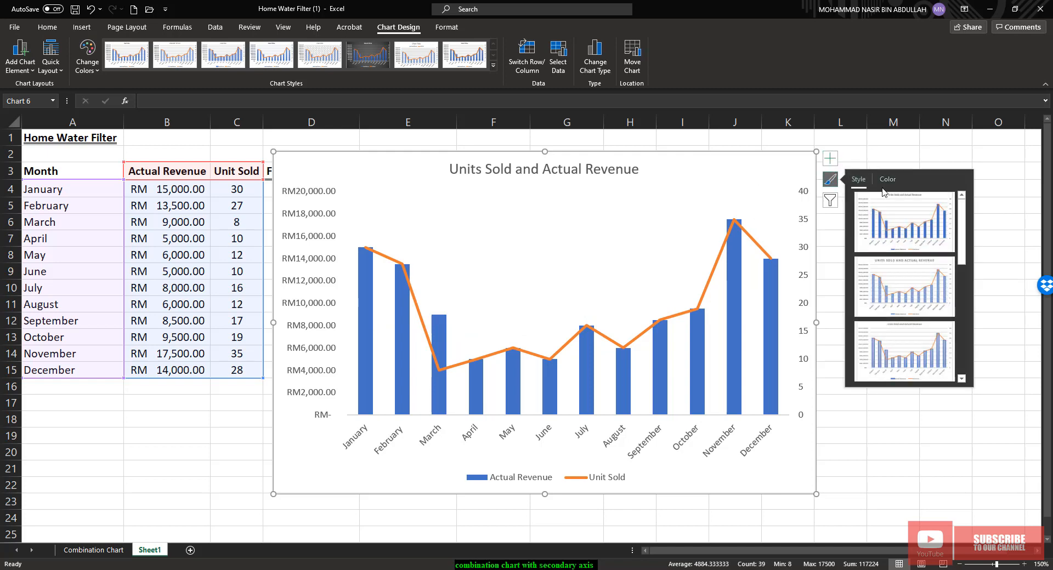
scroll(905, 247, down, 4)
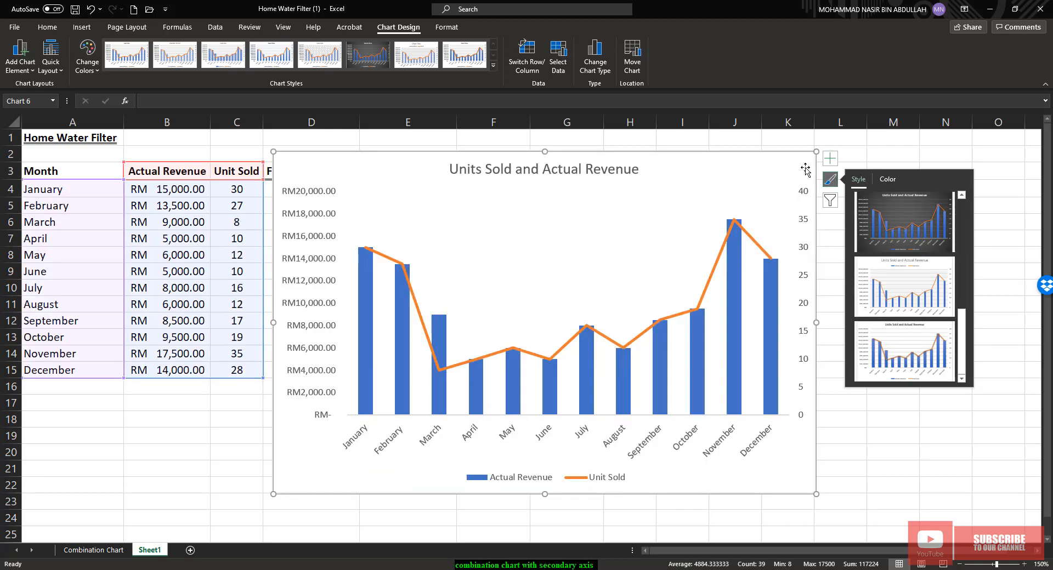
click(831, 183)
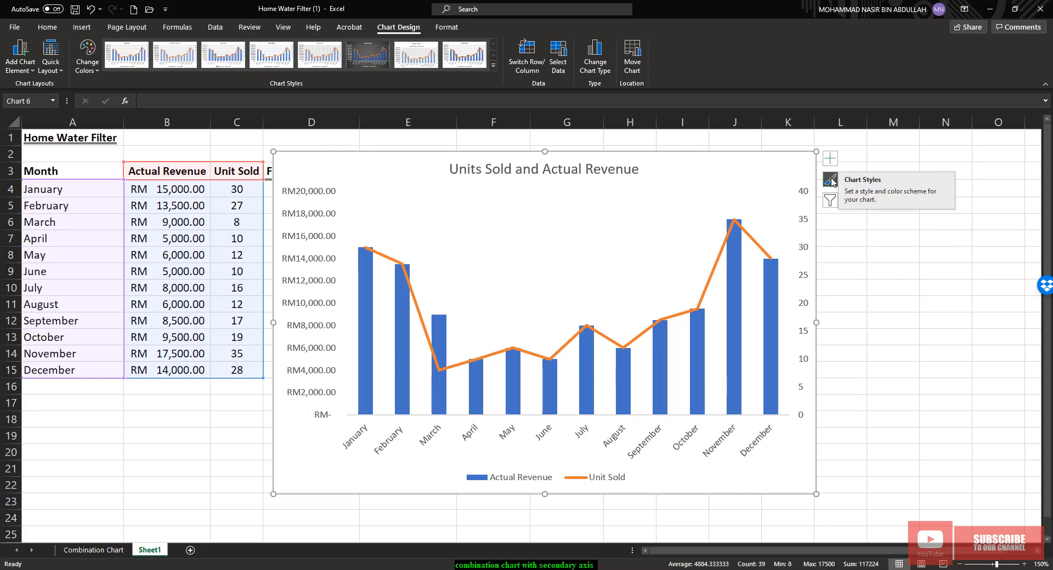
click(831, 181)
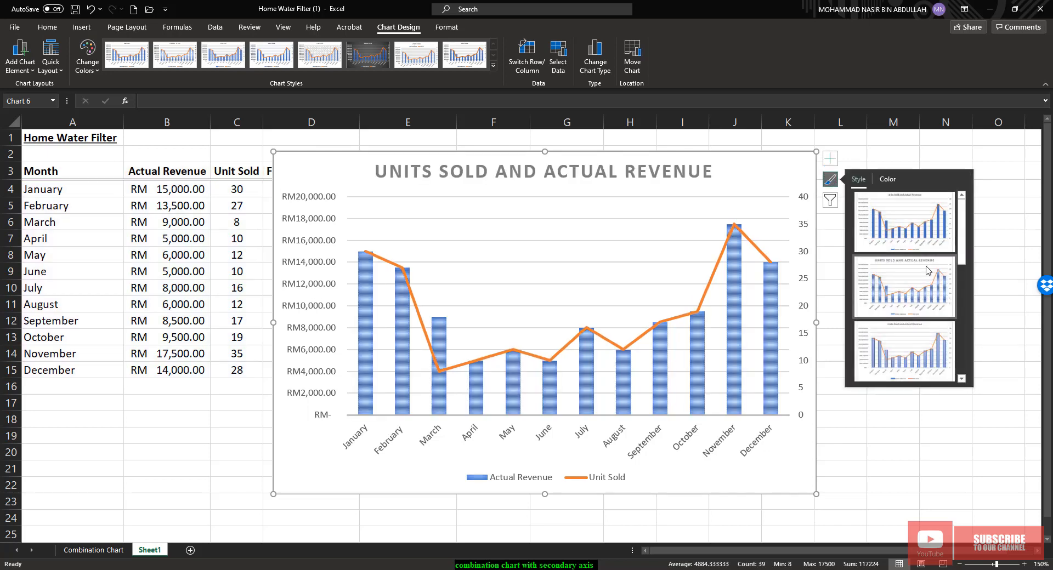
scroll(928, 307, down, 3)
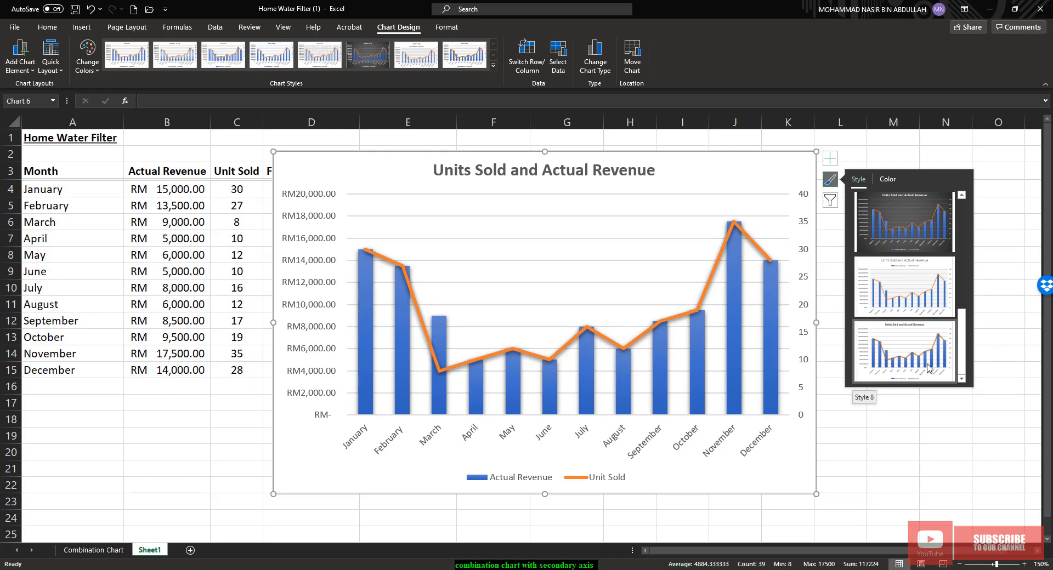
scroll(928, 307, up, 3)
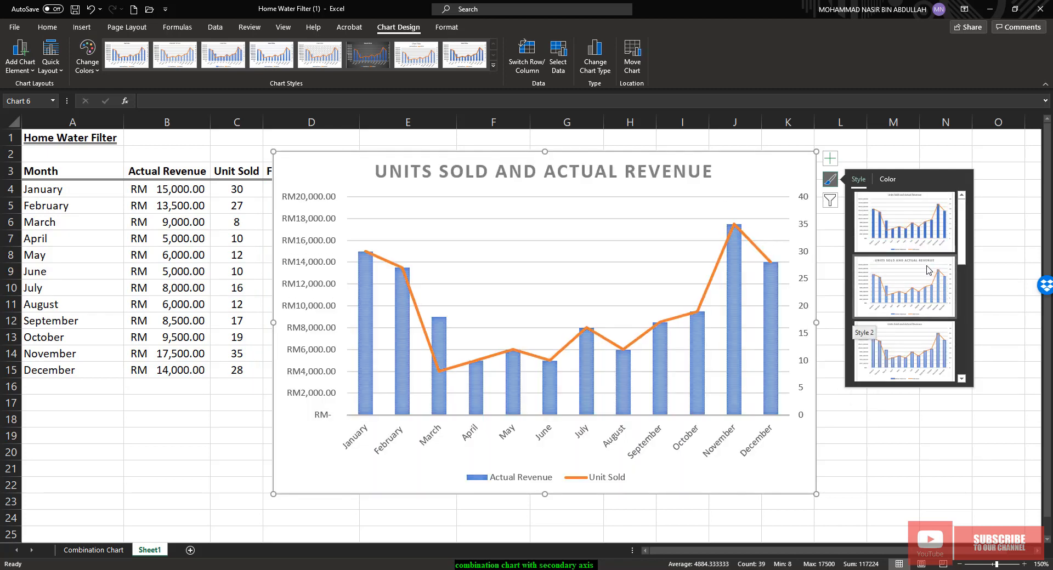
- Open the formatting options for the chart's plot area and dismiss the chart style gallery
double_click(690, 175)
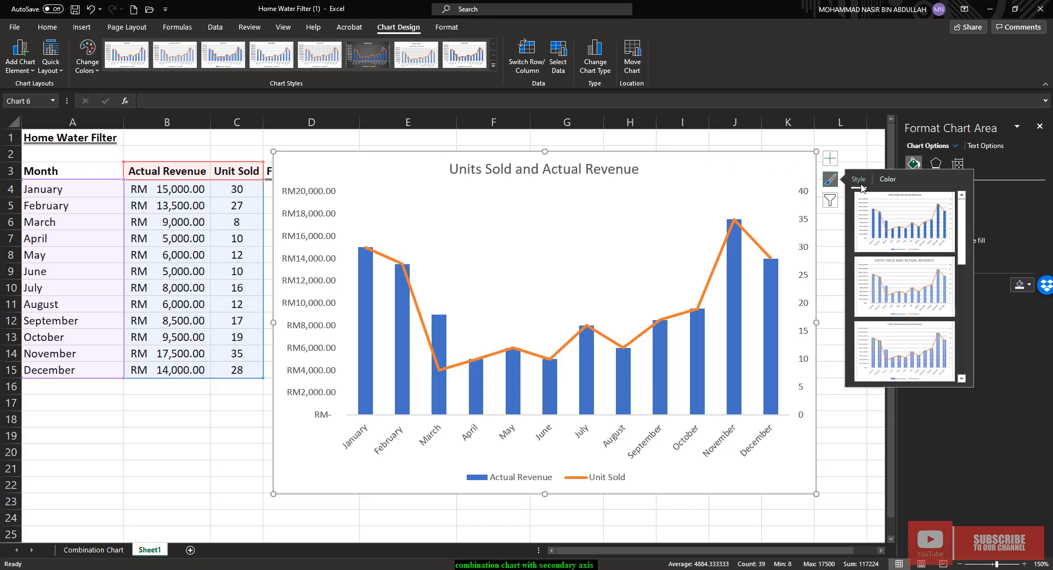
click(830, 179)
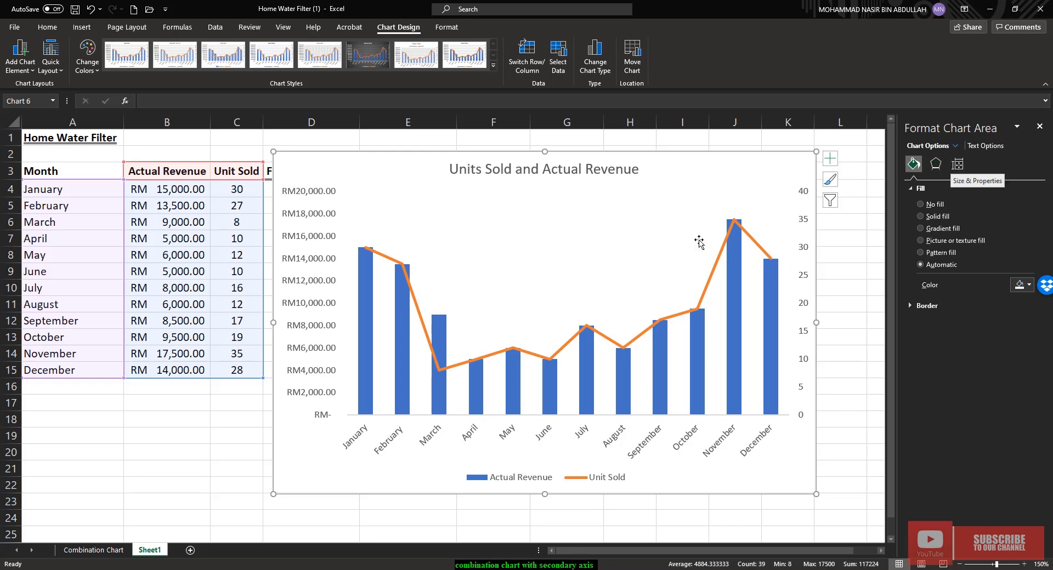
click(708, 198)
click(738, 172)
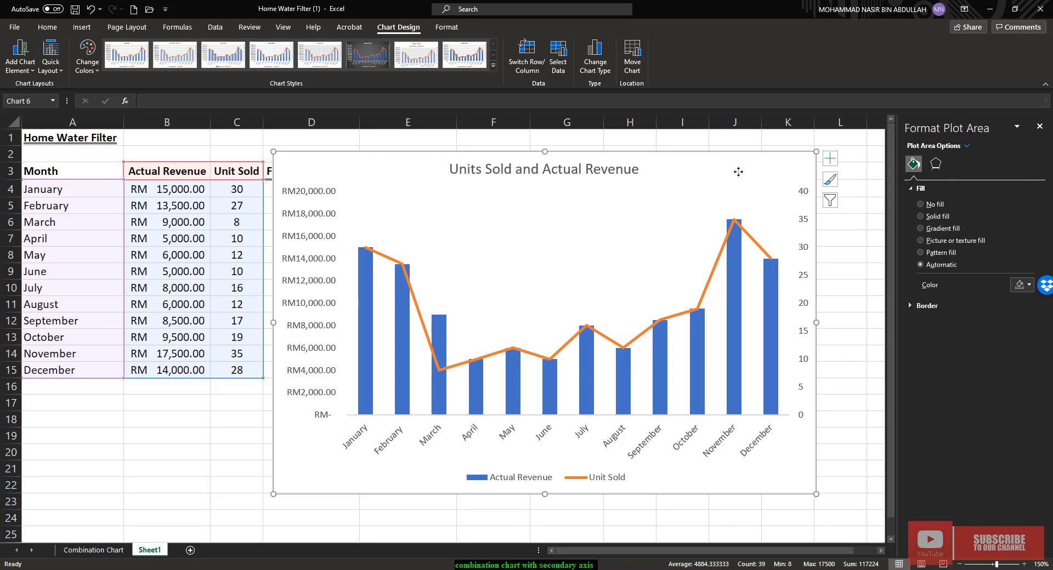
click(573, 232)
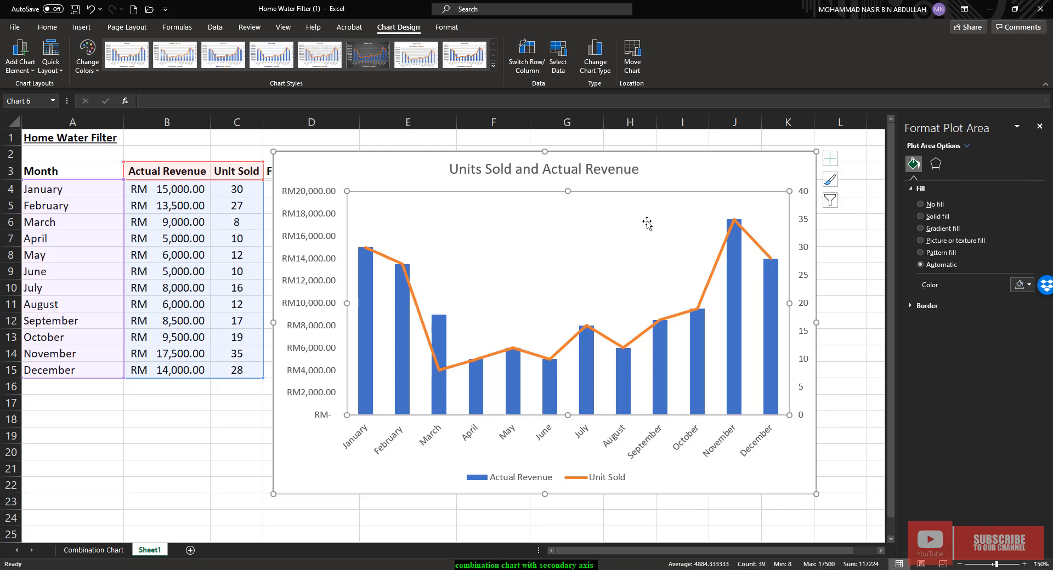
- Try a solid fill and a linear gradient fill on the plot area, with the first gradient stop at 22% in light gold
click(922, 216)
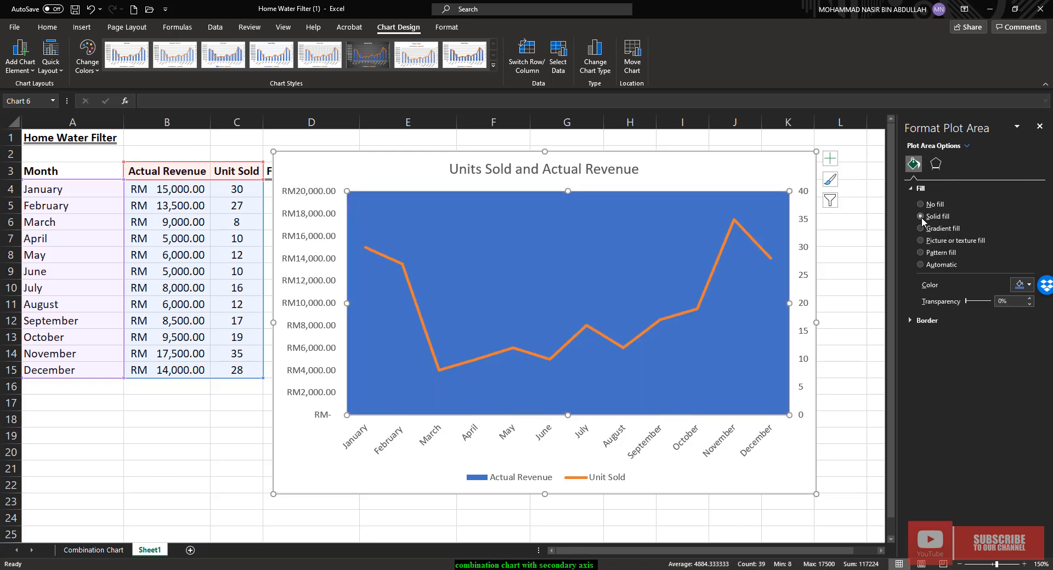
click(921, 228)
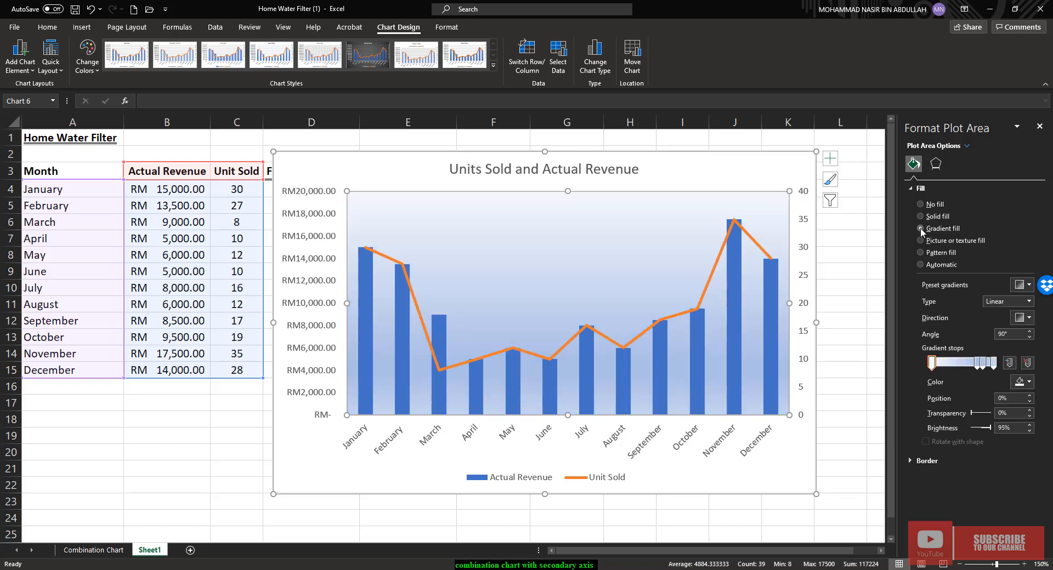
mouse_move(942, 364)
mouse_down()
mouse_move(972, 366)
mouse_move(945, 366)
mouse_up()
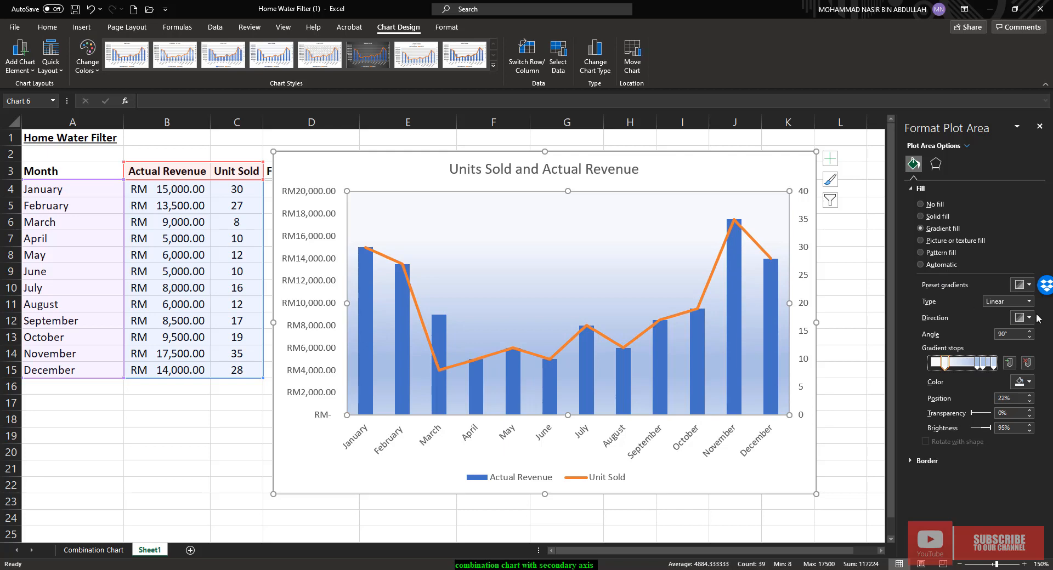
click(1022, 383)
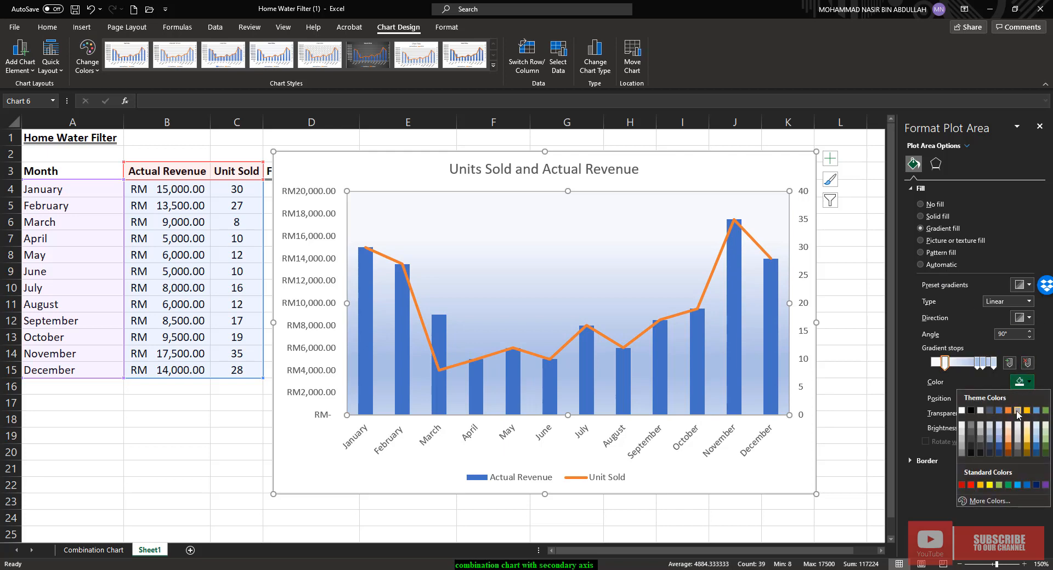
click(1027, 434)
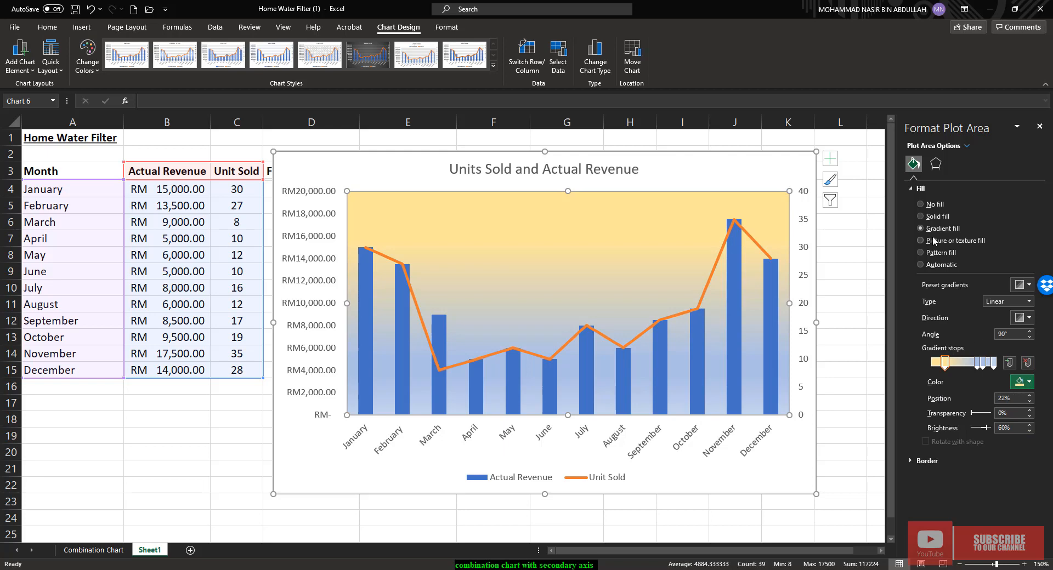
- Try several pattern fills on the plot area, including a small checkerboard with a light gold foreground, and restore the automatic fill
click(923, 253)
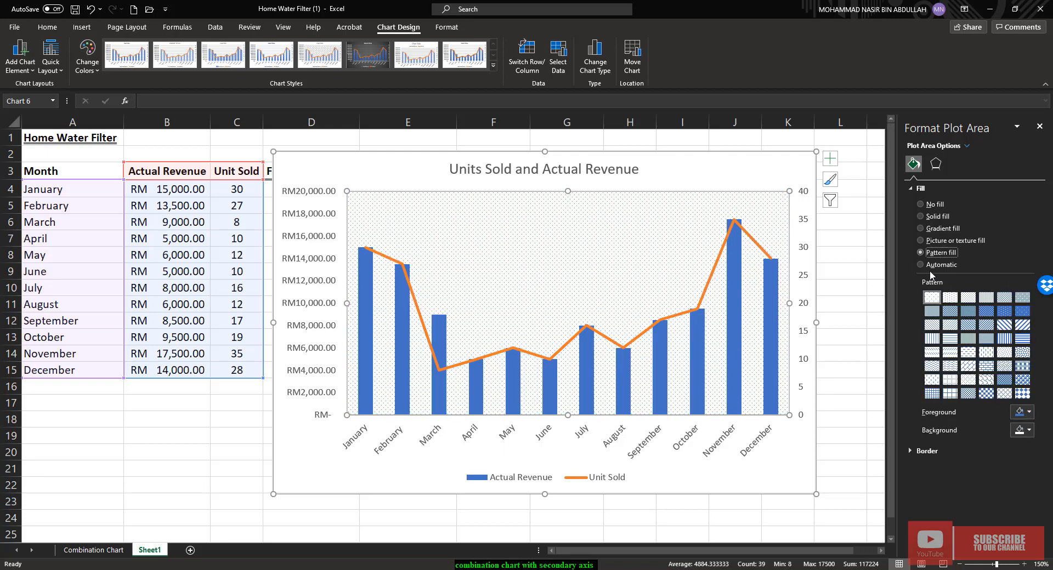
click(991, 341)
click(1004, 340)
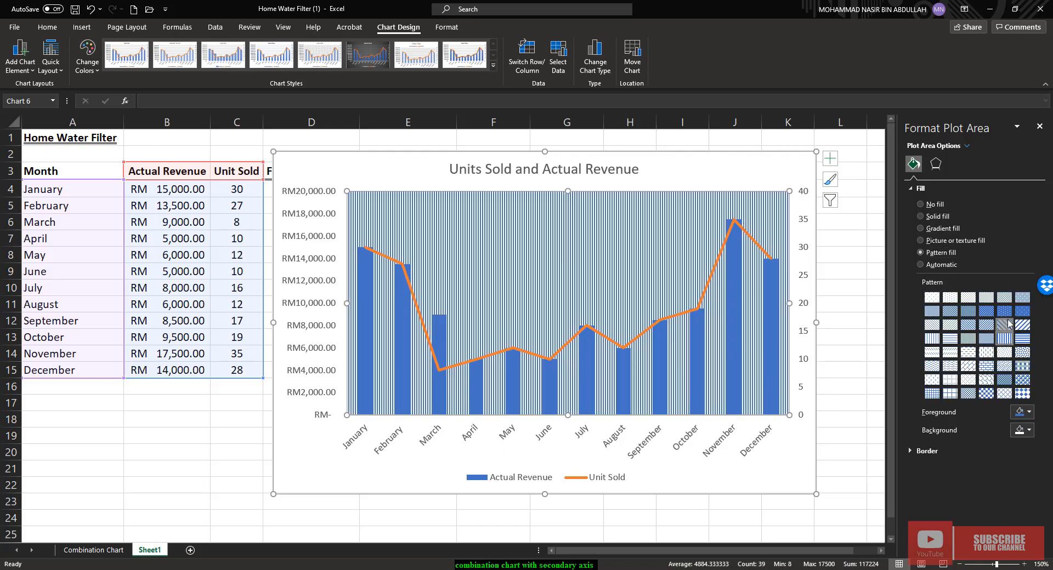
click(1004, 325)
click(1005, 301)
click(968, 394)
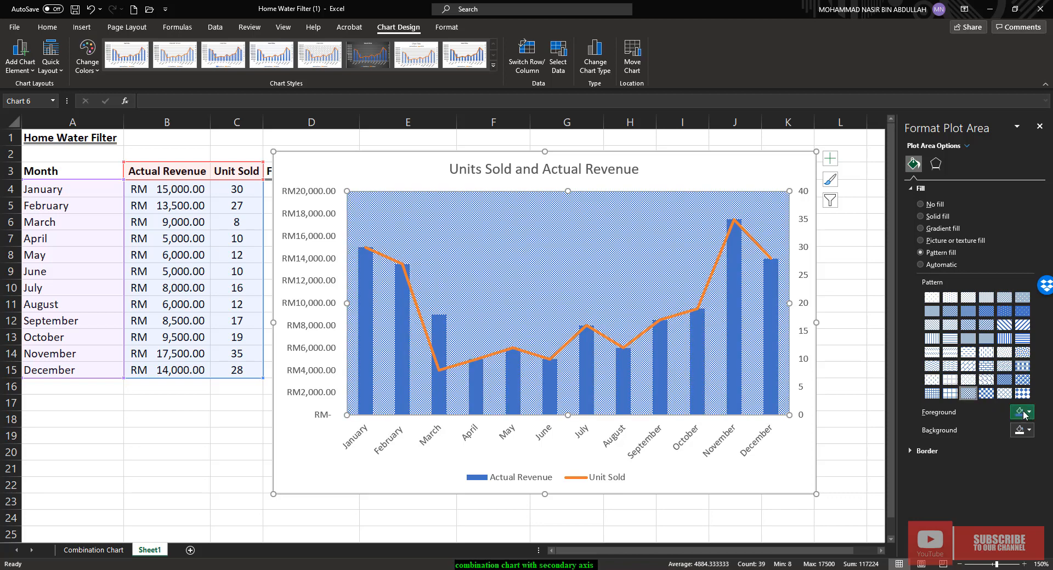
click(1023, 412)
click(1027, 465)
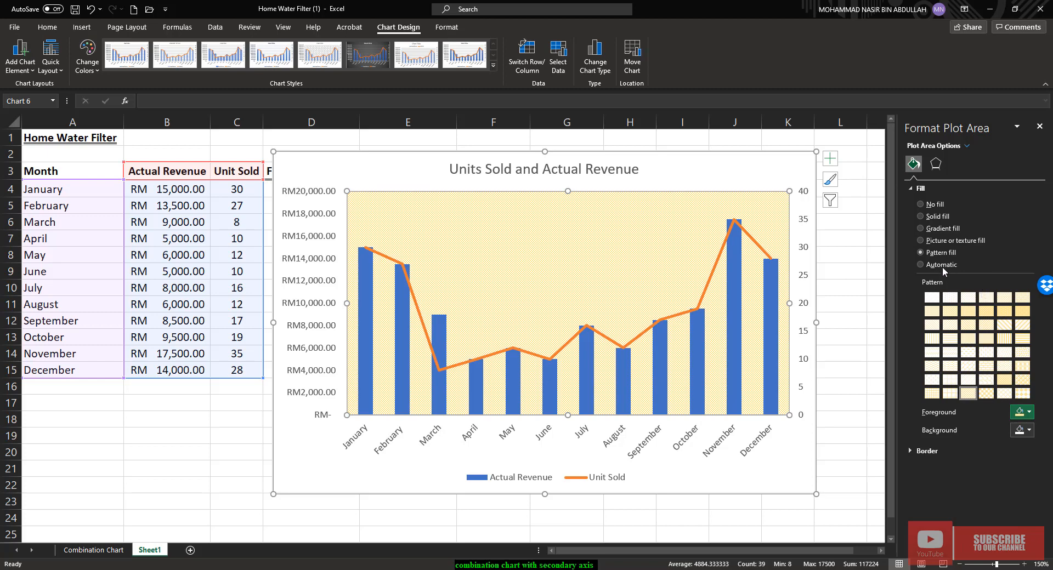
click(922, 264)
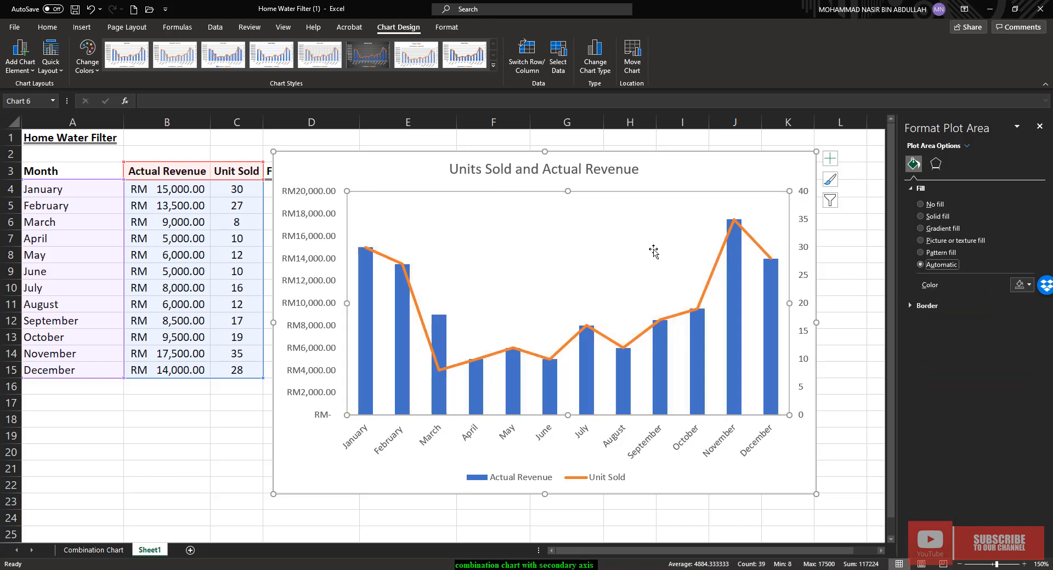
- Try the lemon slice stock image as the plot area's picture fill and return the fill to automatic
click(922, 240)
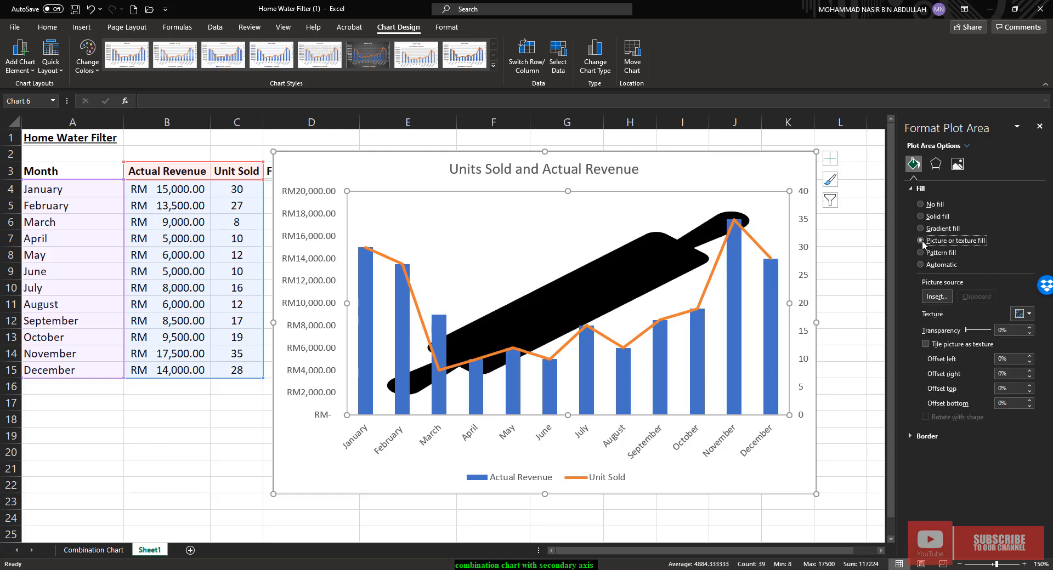
click(937, 297)
click(936, 297)
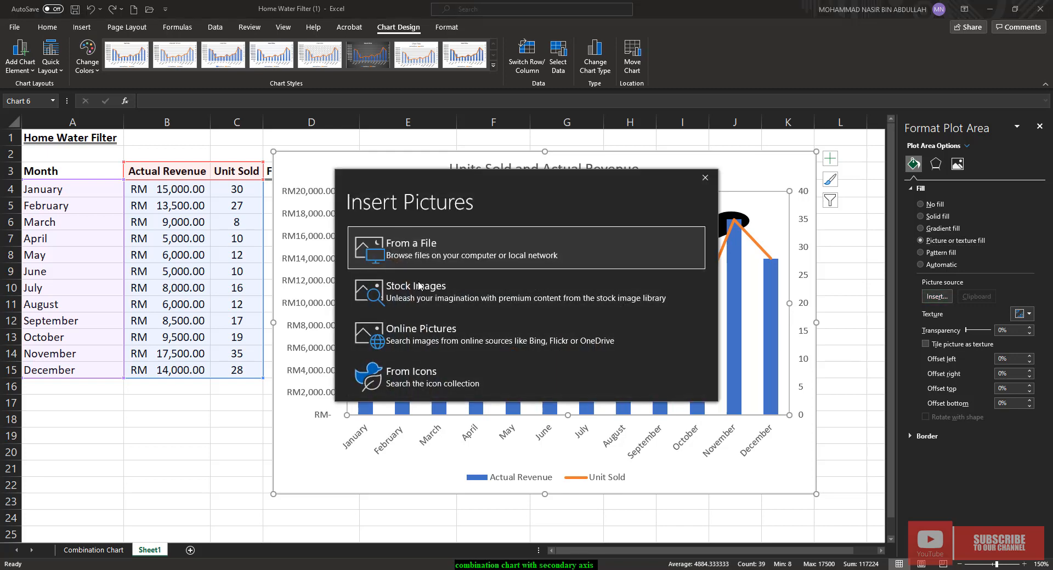
click(425, 337)
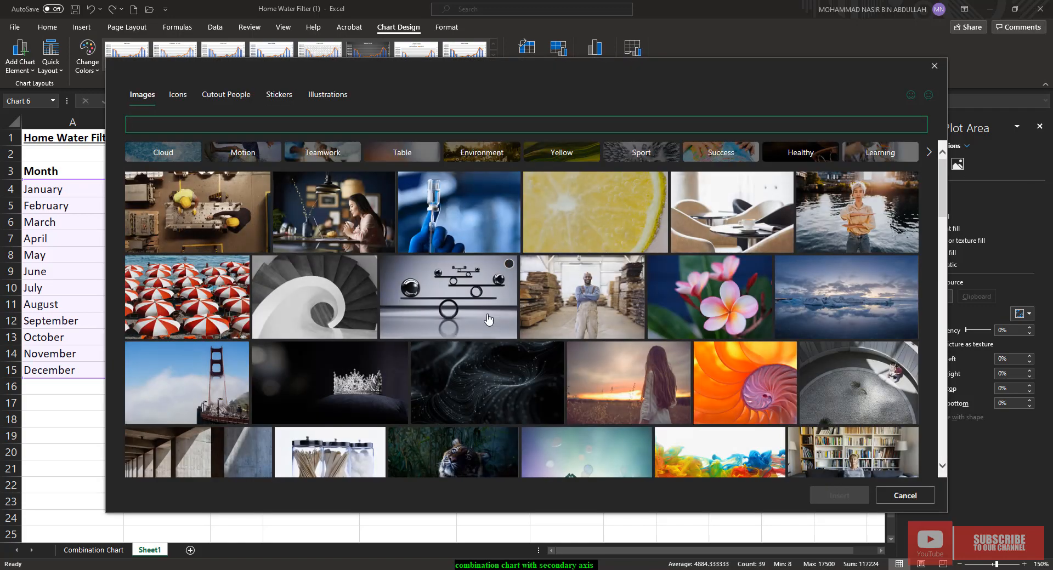
click(603, 213)
click(837, 496)
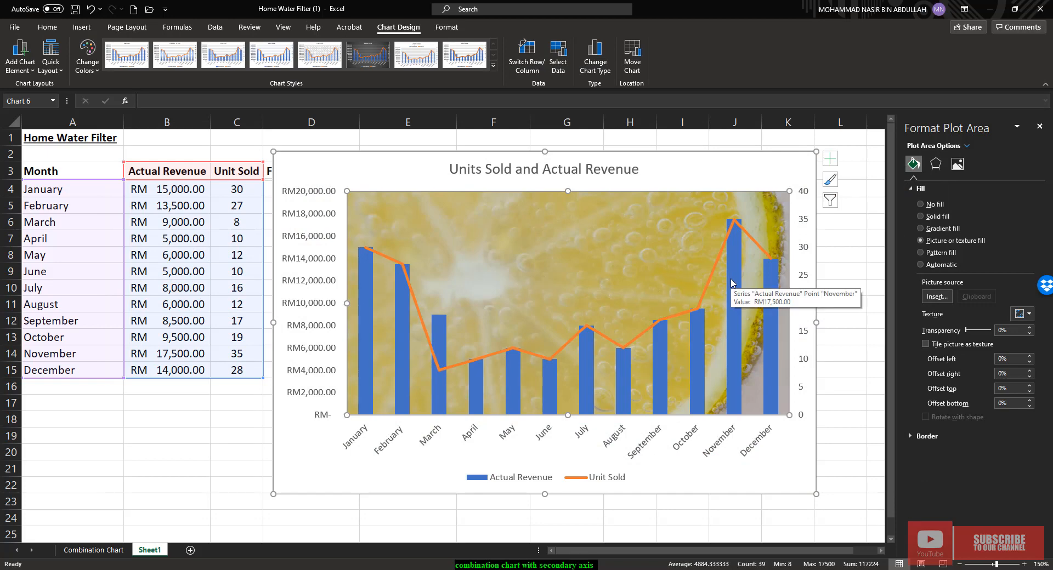
click(928, 216)
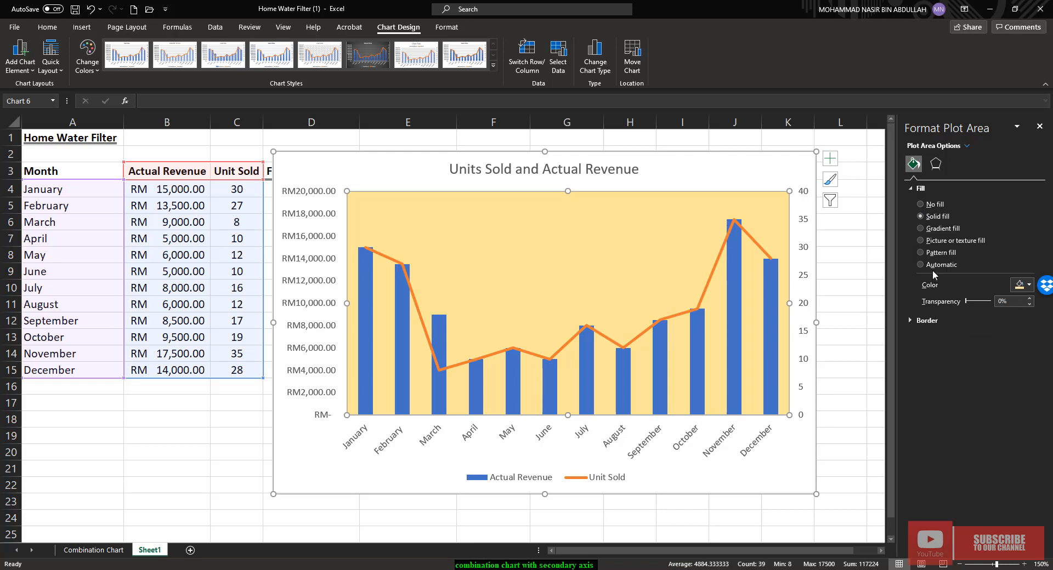
click(935, 265)
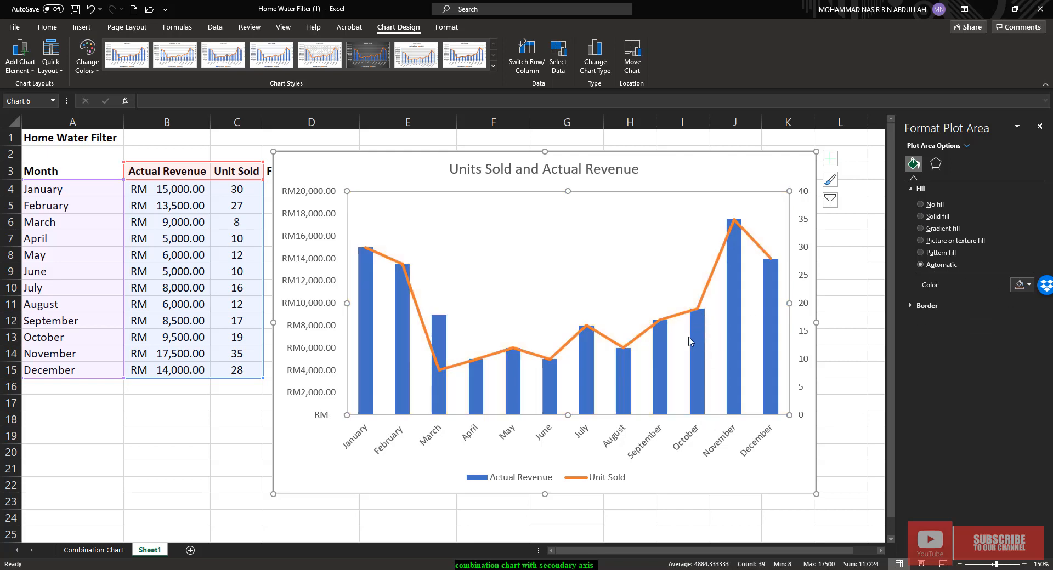
- Try a vertical-stripe pattern fill on the Actual Revenue columns
click(695, 358)
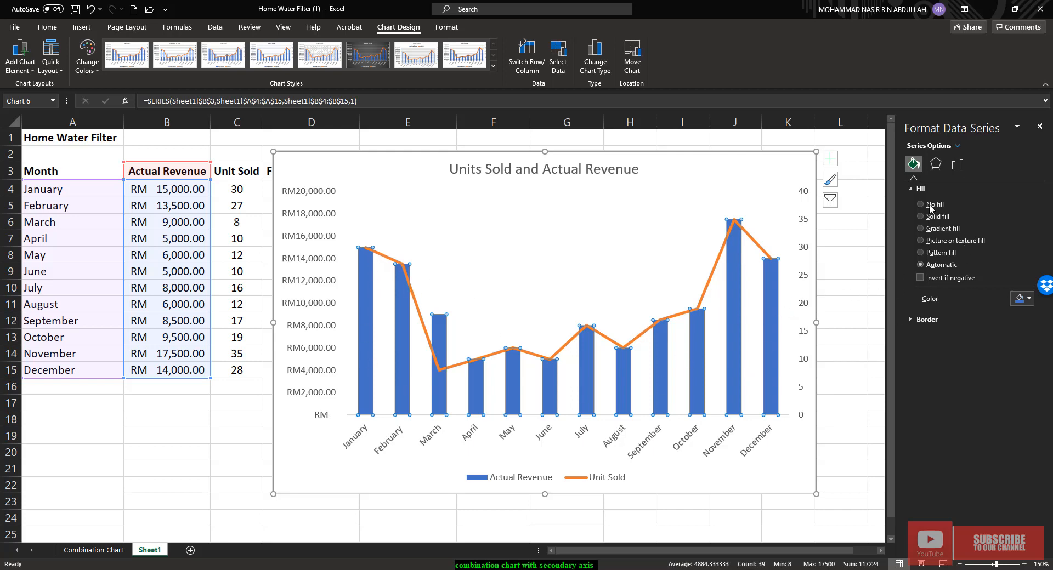
click(925, 255)
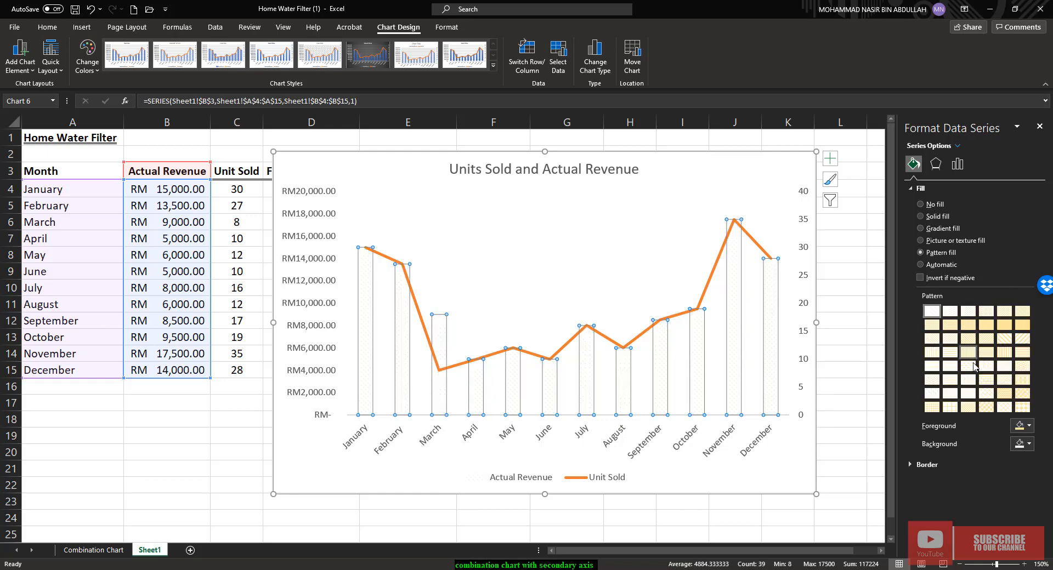
click(1005, 355)
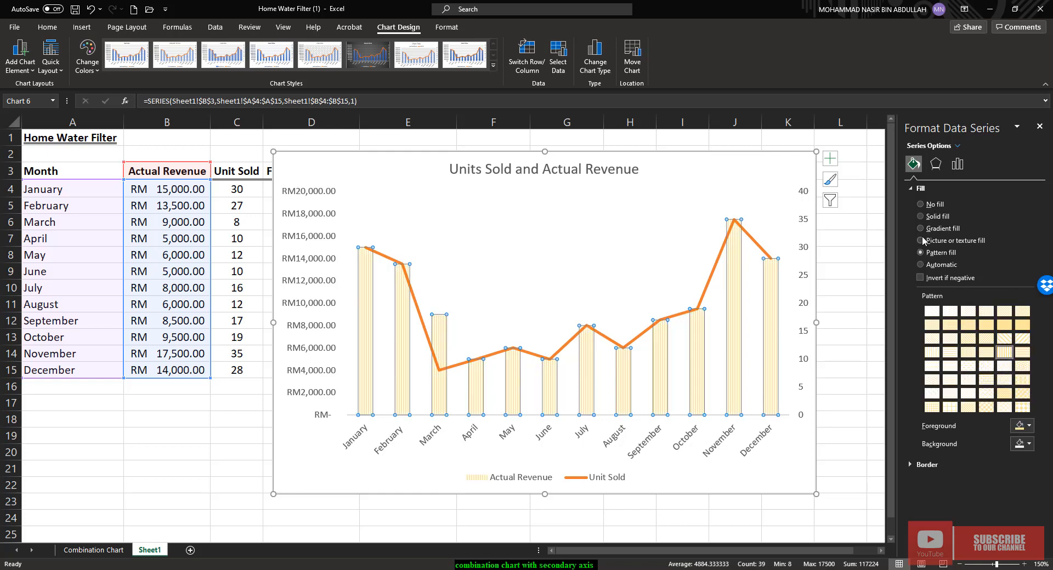
- Fill the Actual Revenue columns with the solid spiral light bulb icon from the Technology And Electronics category
click(922, 240)
click(938, 311)
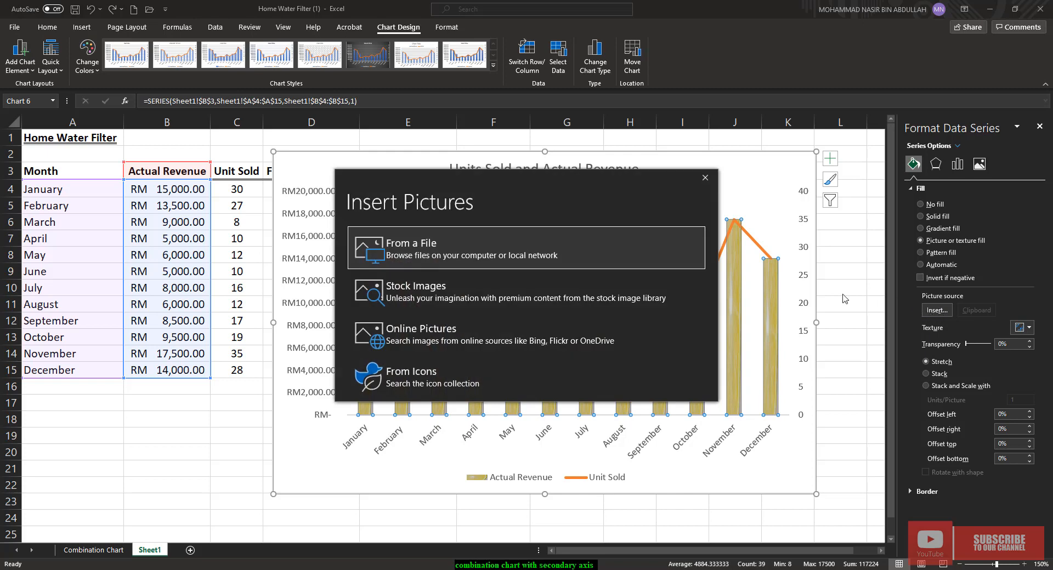
click(417, 378)
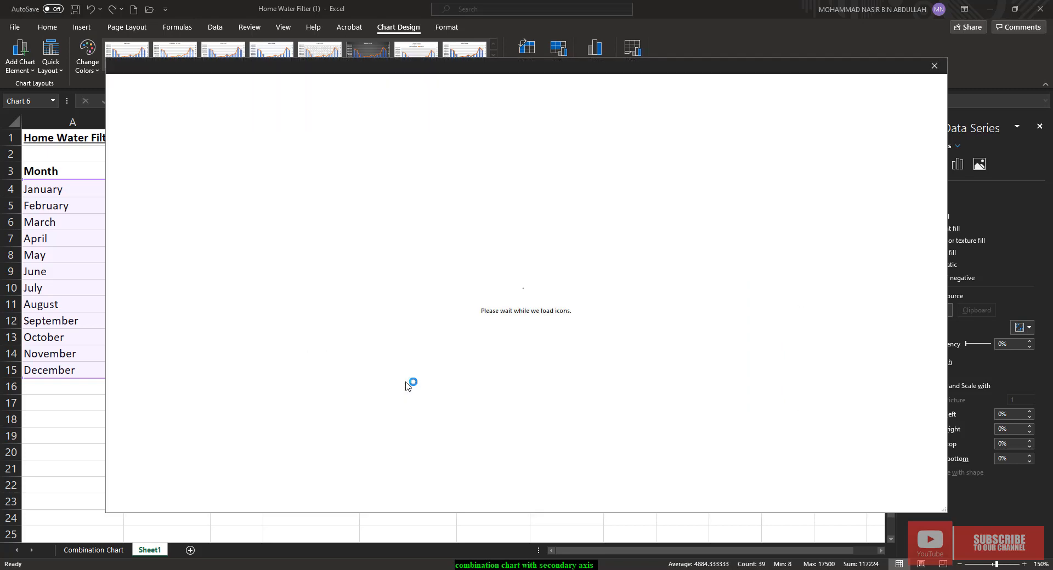
click(328, 156)
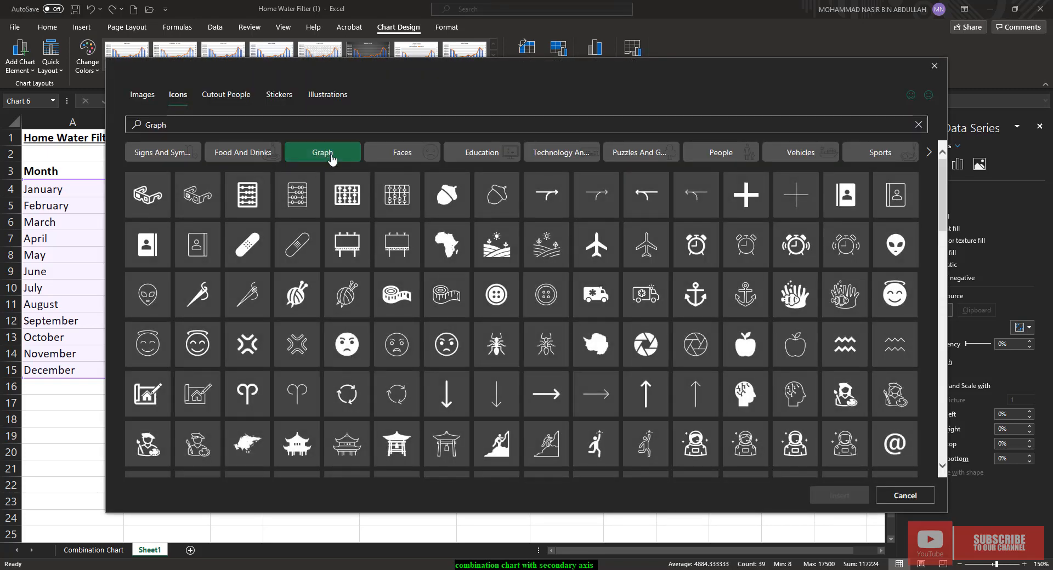
click(559, 159)
click(546, 294)
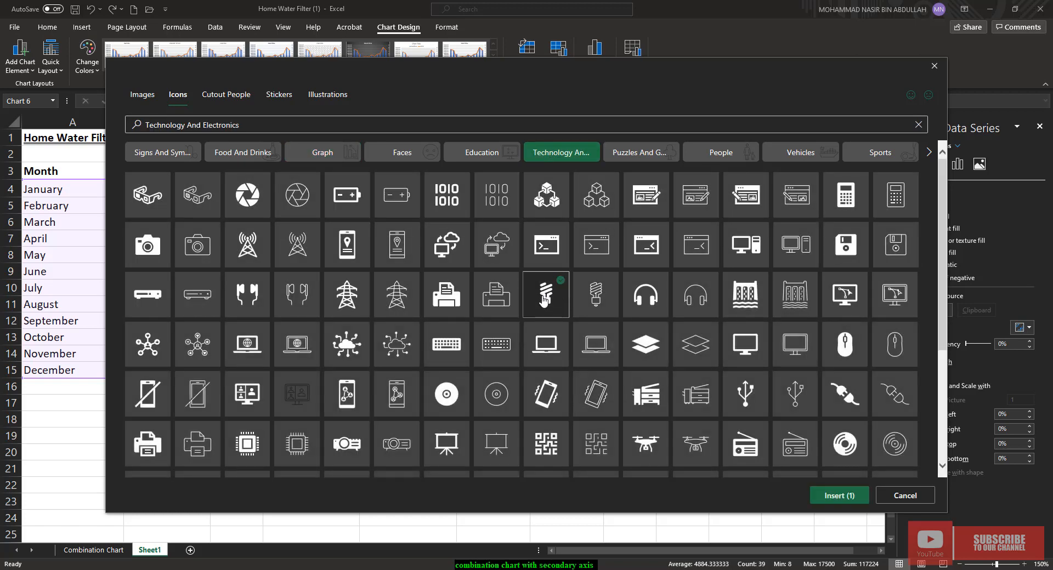
click(839, 495)
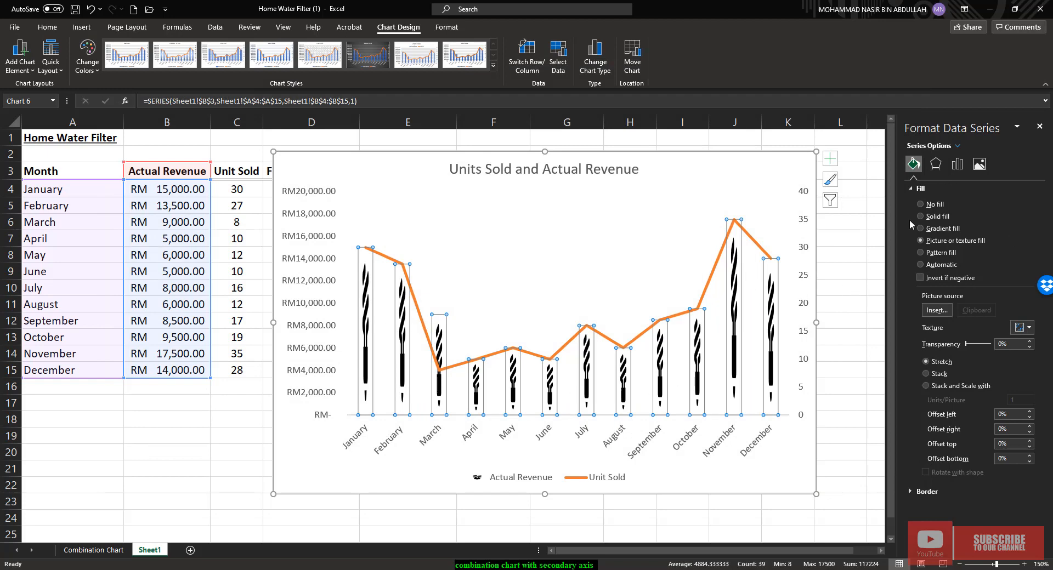
- Try a solid fill on the chart's plot area and return the fill to automatic
click(571, 259)
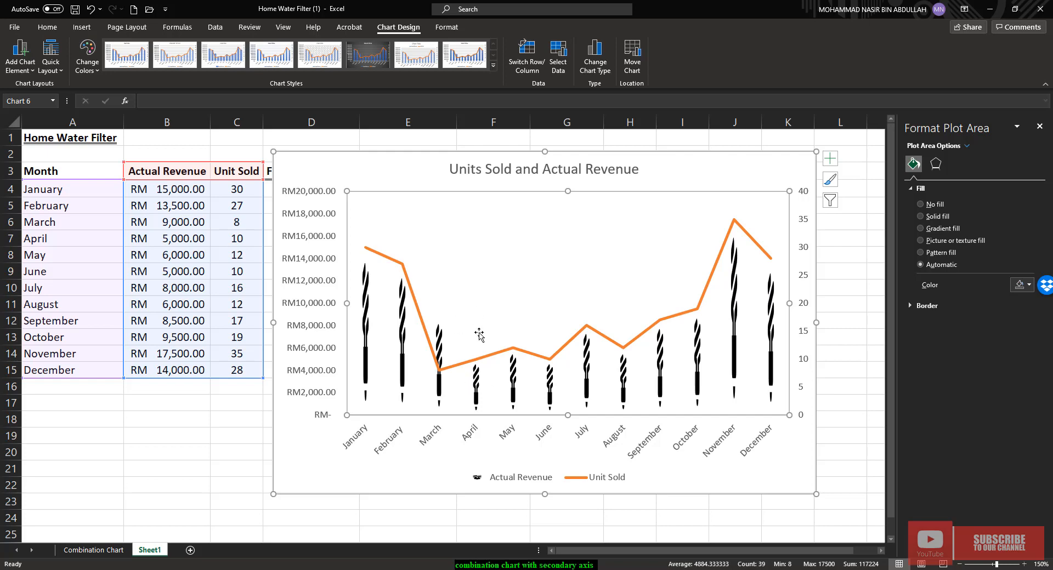
click(921, 217)
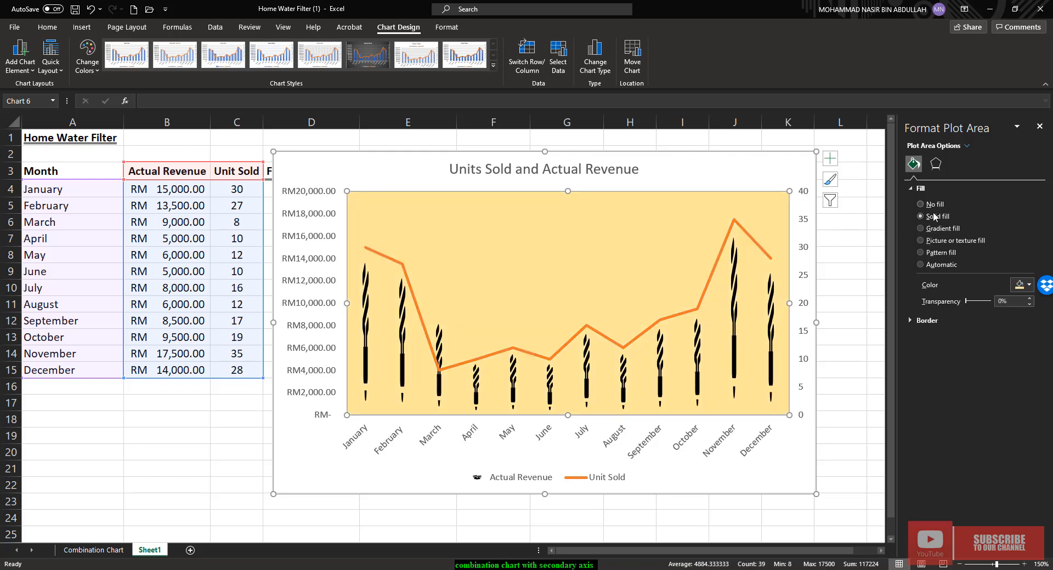
click(921, 265)
- Restore the automatic fill on the Actual Revenue columns
click(741, 294)
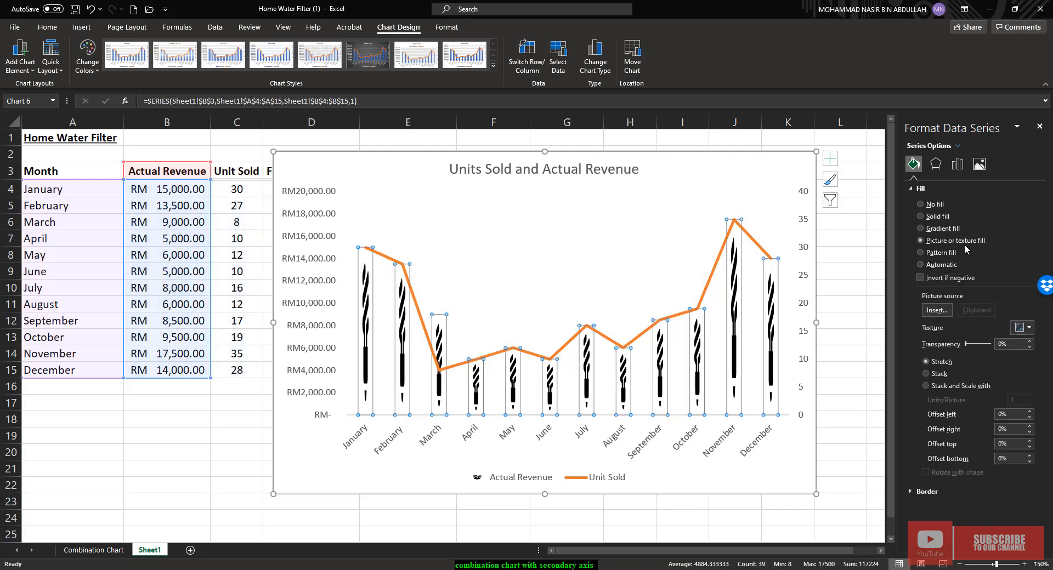
click(938, 269)
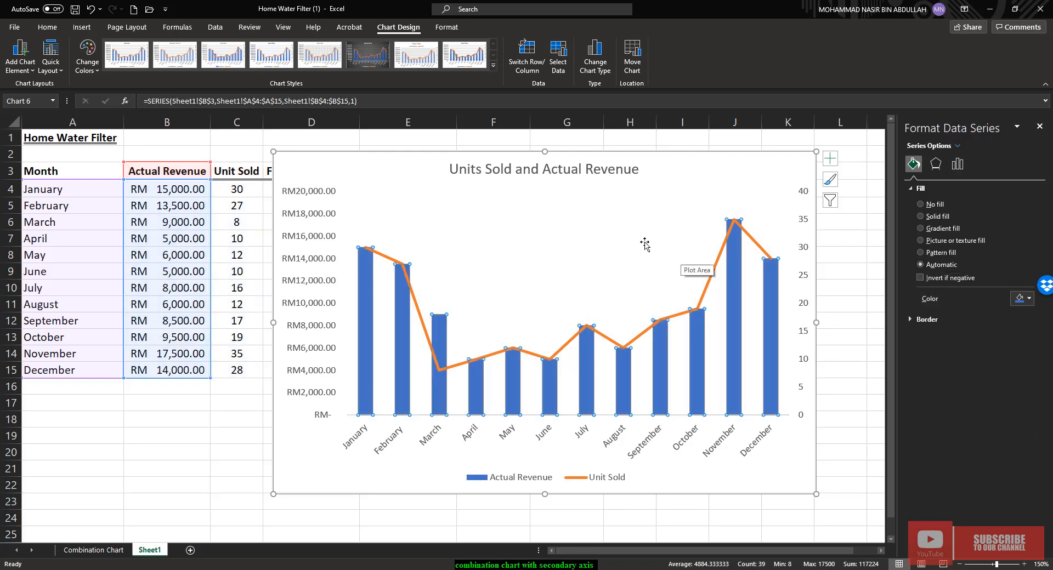
- Set the plot area's border to no line
click(584, 219)
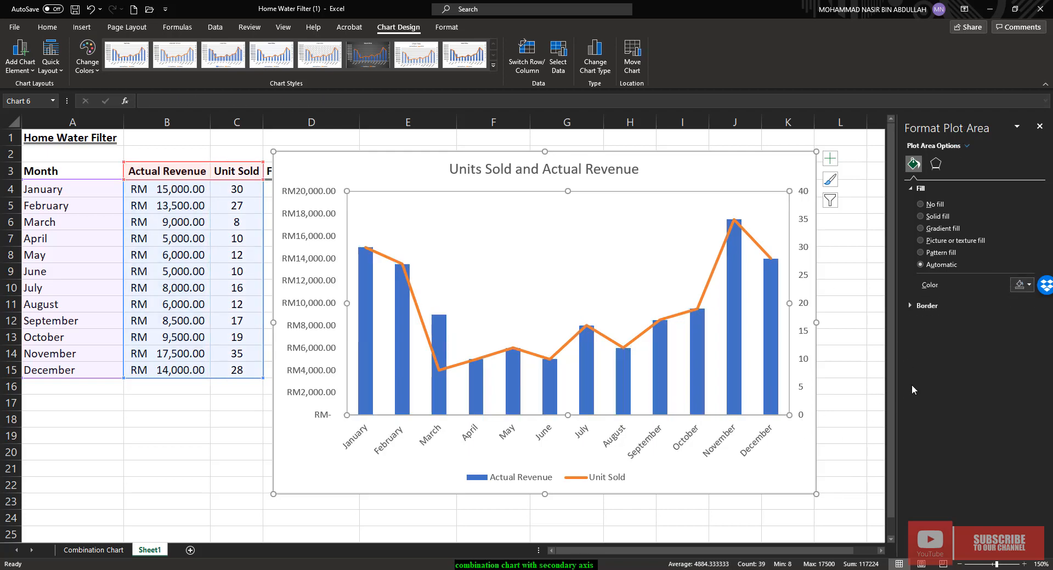
click(936, 164)
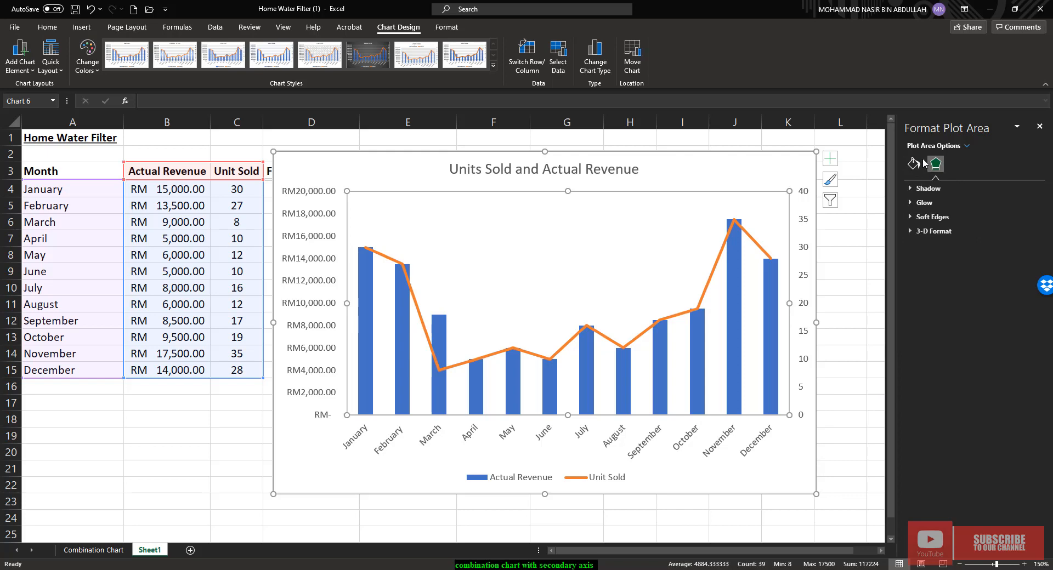
click(914, 164)
click(912, 306)
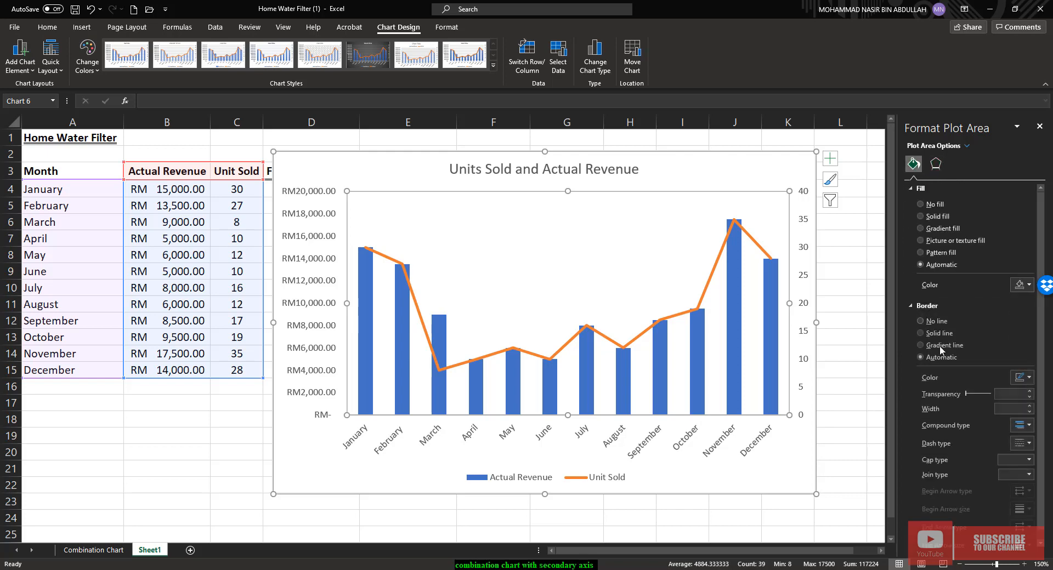
click(938, 323)
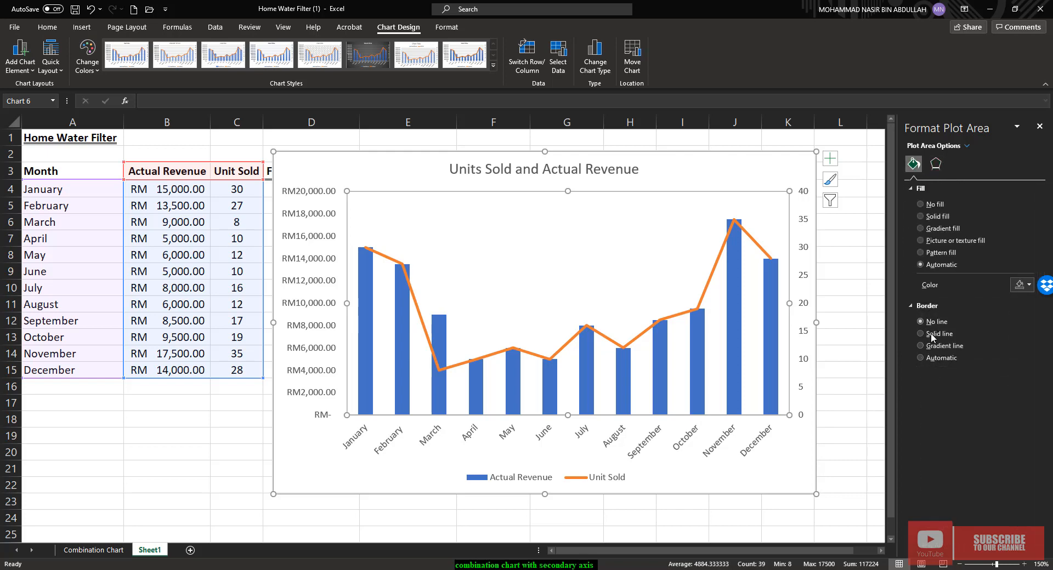
- Set the chart area's border transparency to 40%
click(783, 471)
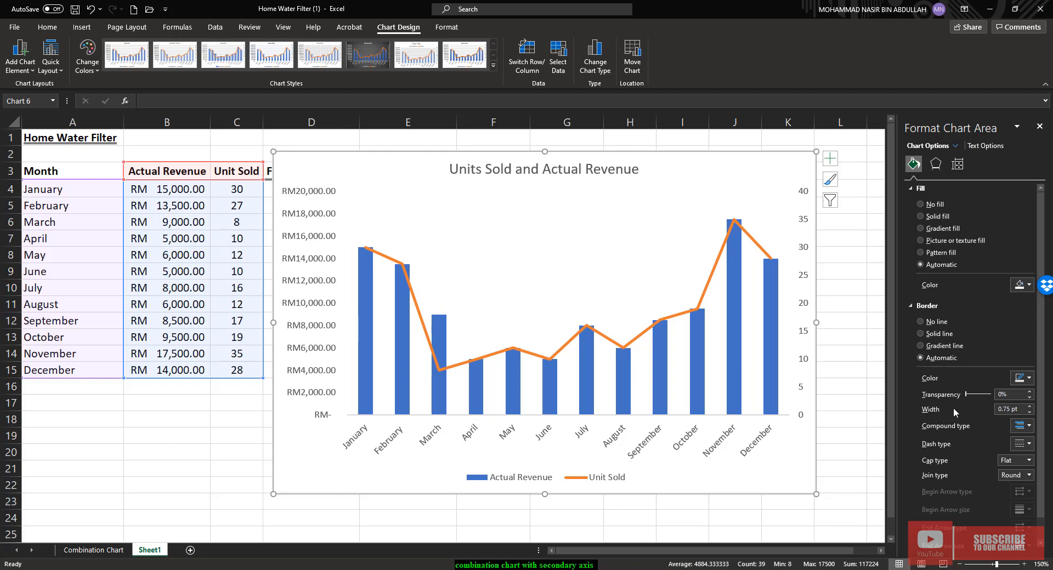
scroll(966, 384, down, 1)
drag(966, 372, 975, 370)
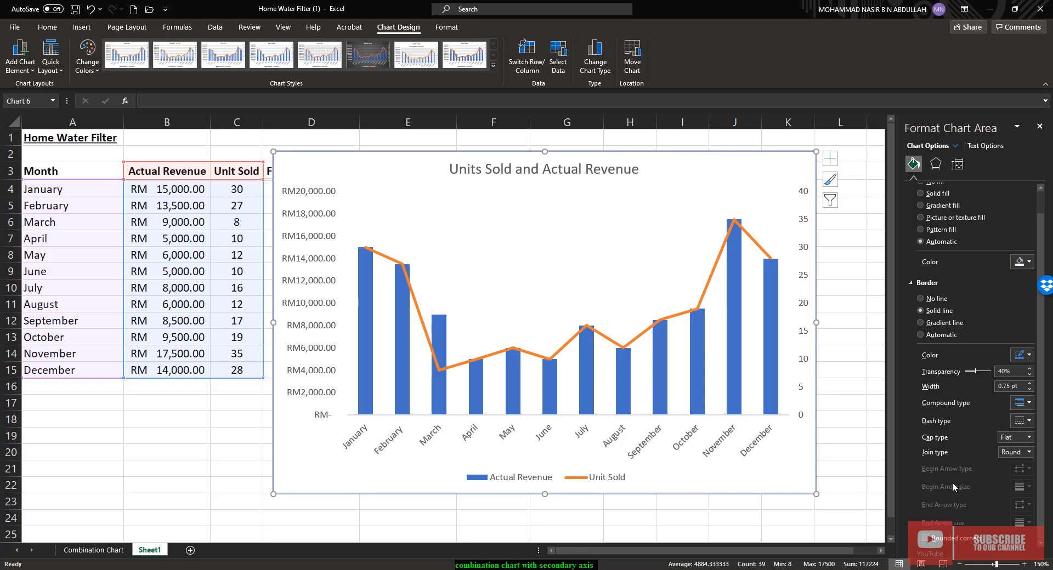
- Examine the chart area's effect settings for shadow, glow, soft edges and 3-D format
click(936, 164)
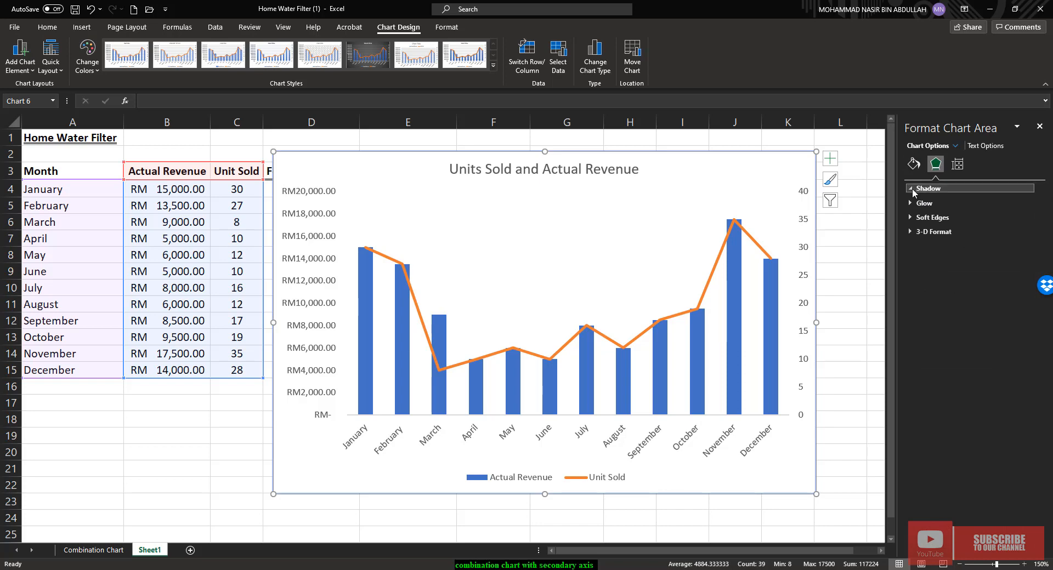
click(922, 189)
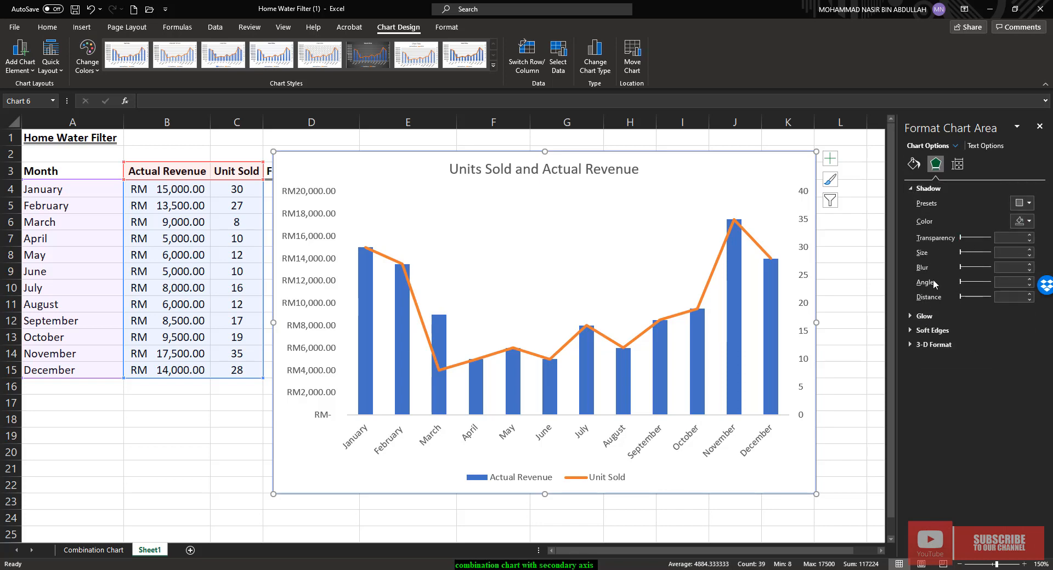
click(913, 318)
click(913, 400)
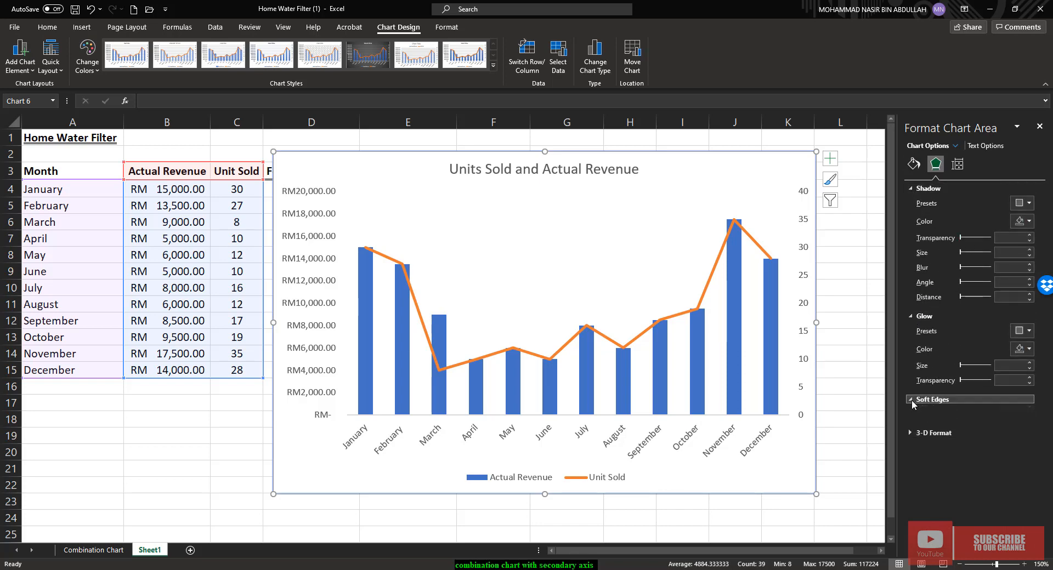
click(910, 451)
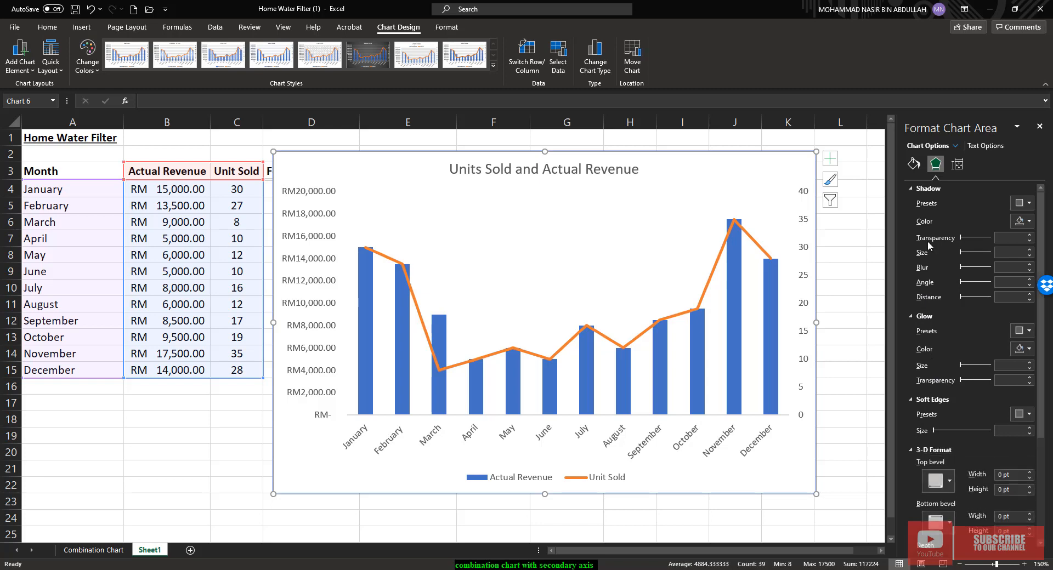
- Review the chart area's size and properties settings, and deselect the chart
click(959, 164)
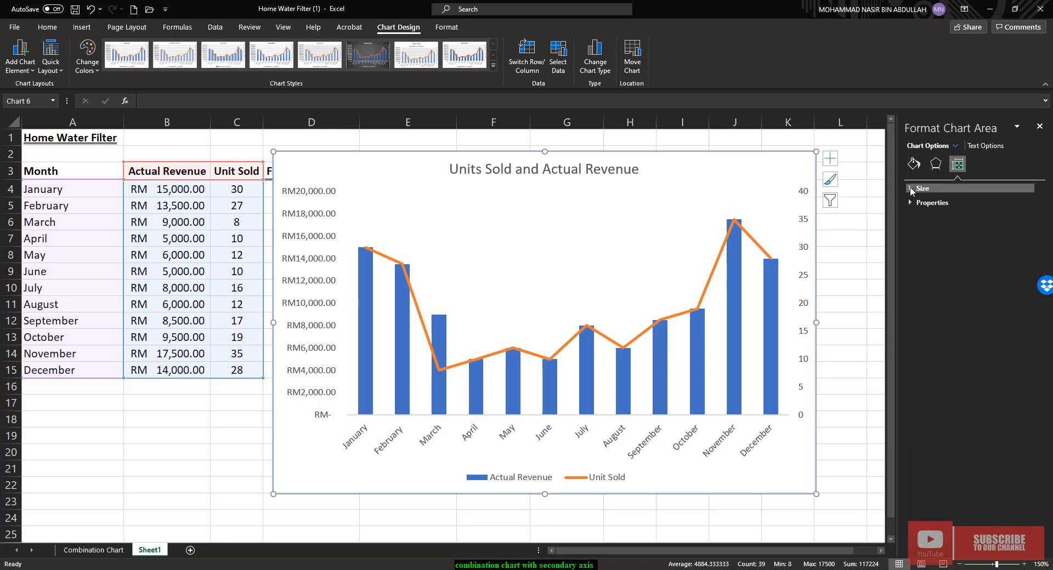
click(911, 189)
click(916, 308)
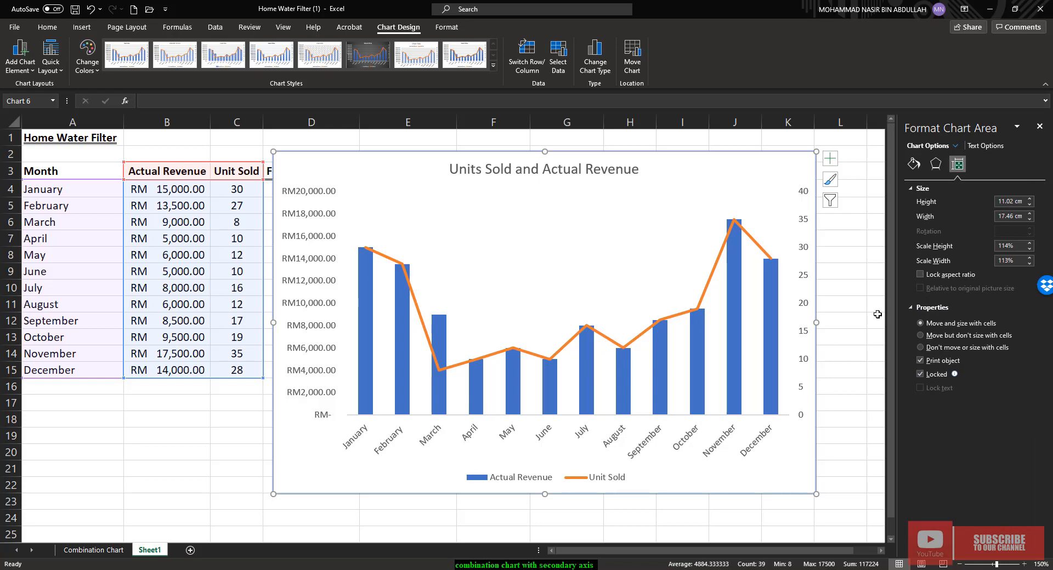
click(863, 278)
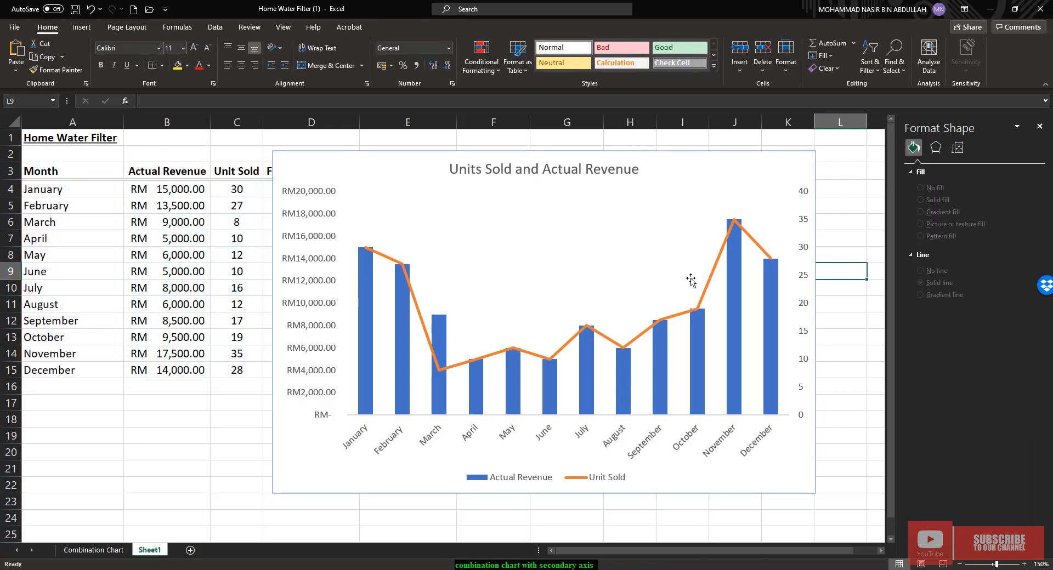